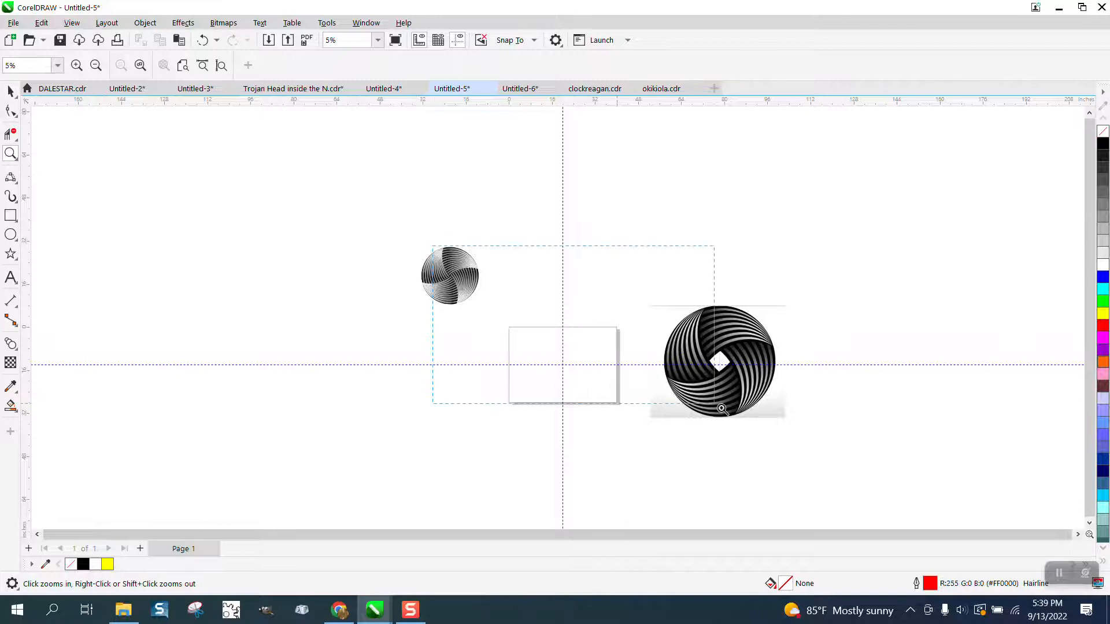
- Draw a circle about 22.3 in across, centered on the intersection of the two guidelines
click(11, 234)
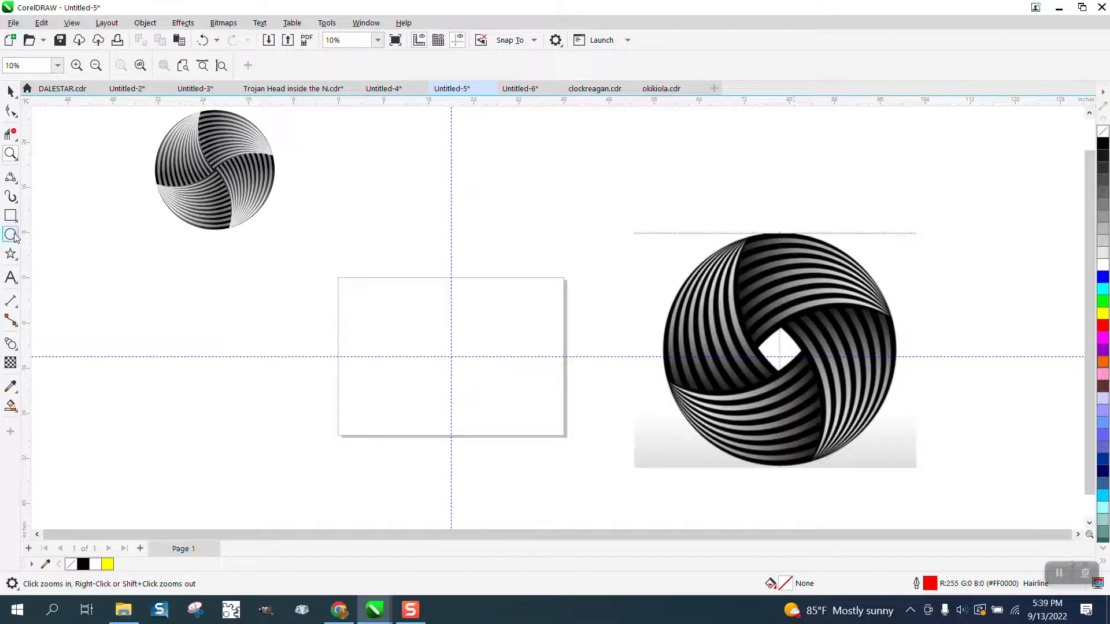
drag(511, 313, 386, 409)
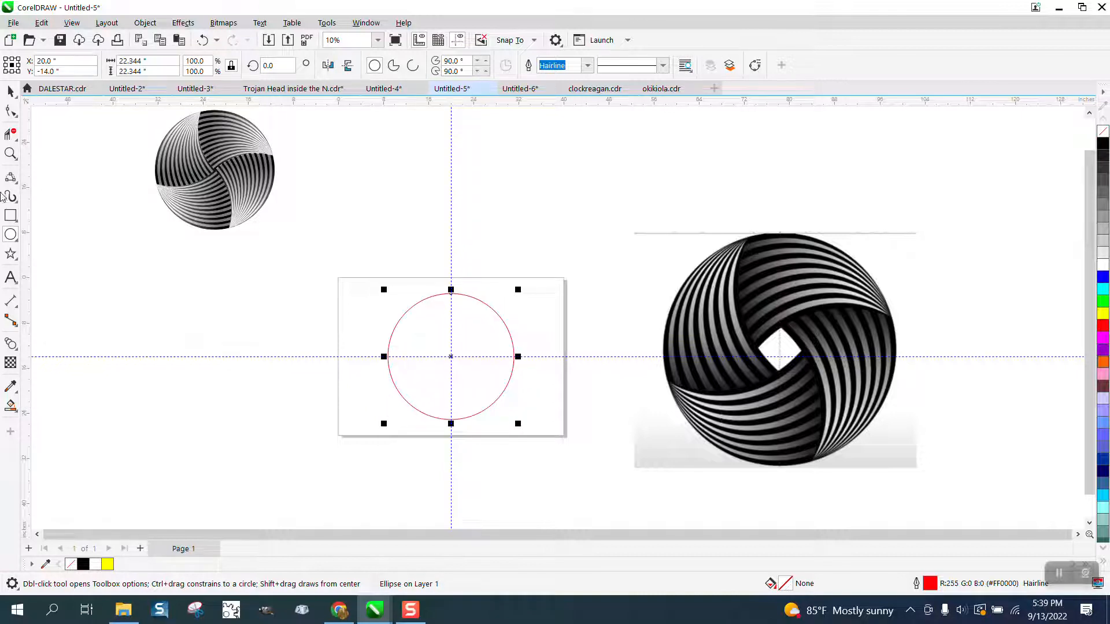
click(10, 92)
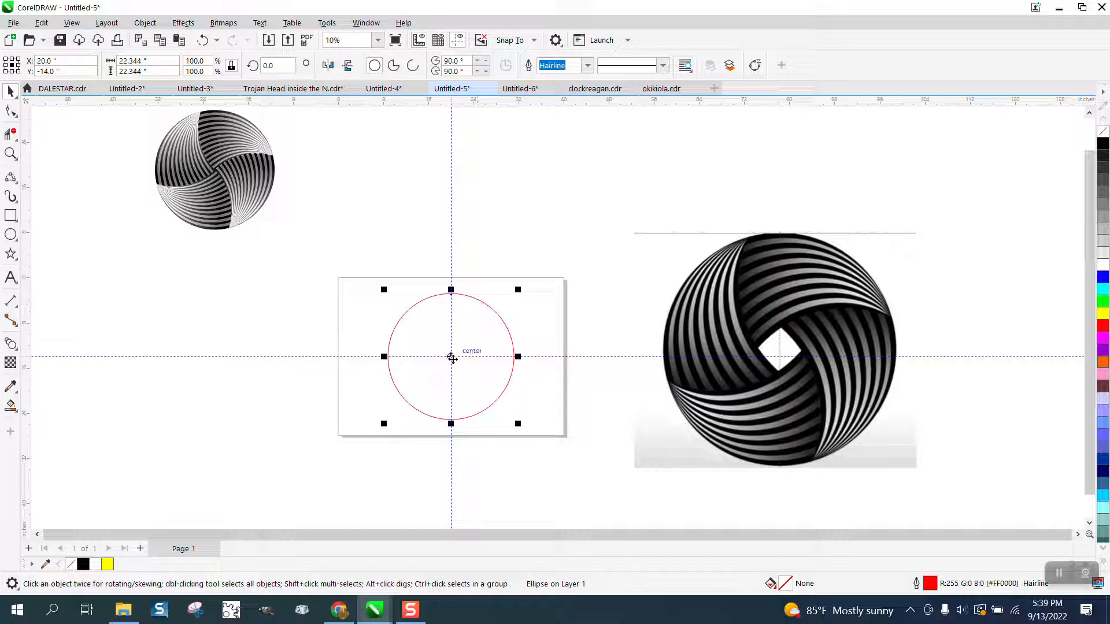
- Place a duplicate of the circle diagonally up and to the left, overlapping the original centered circle
drag(451, 355, 402, 304)
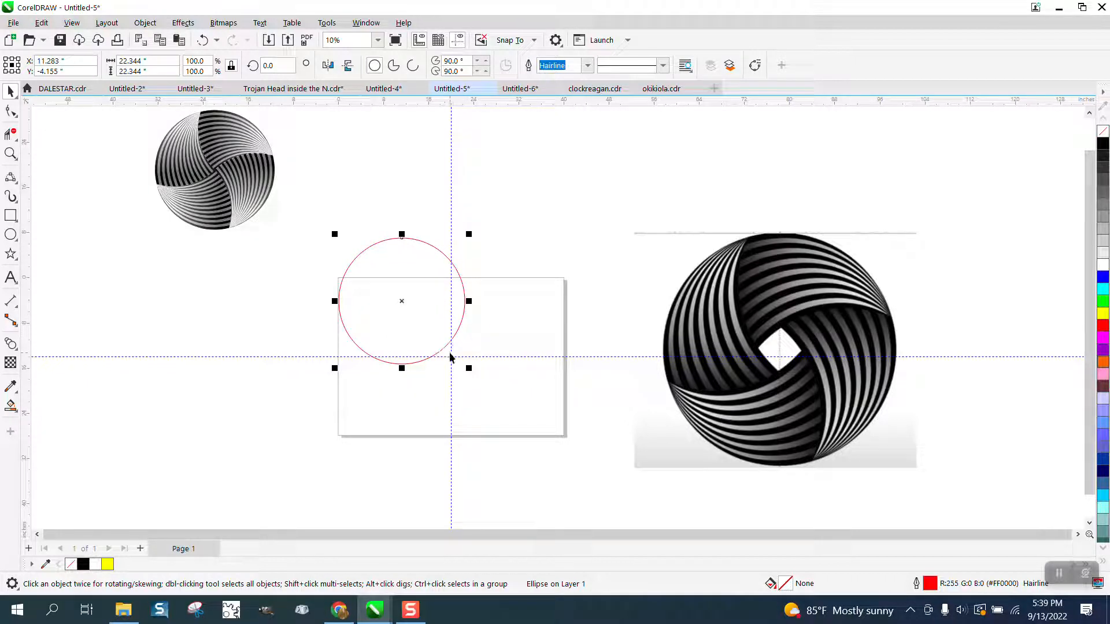
click(202, 40)
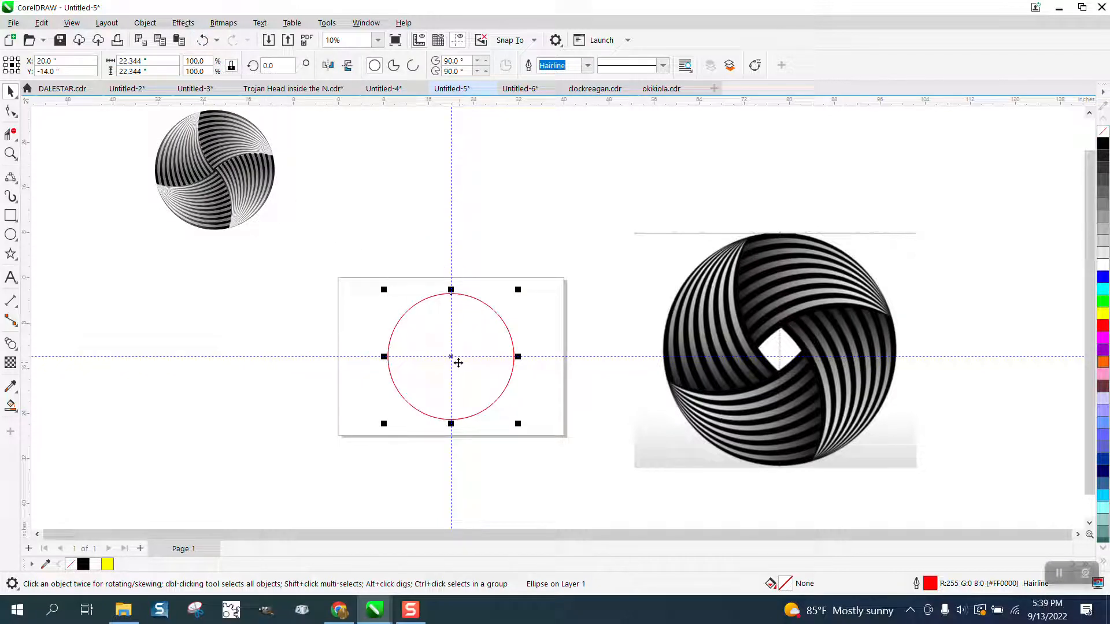
drag(458, 363, 399, 311)
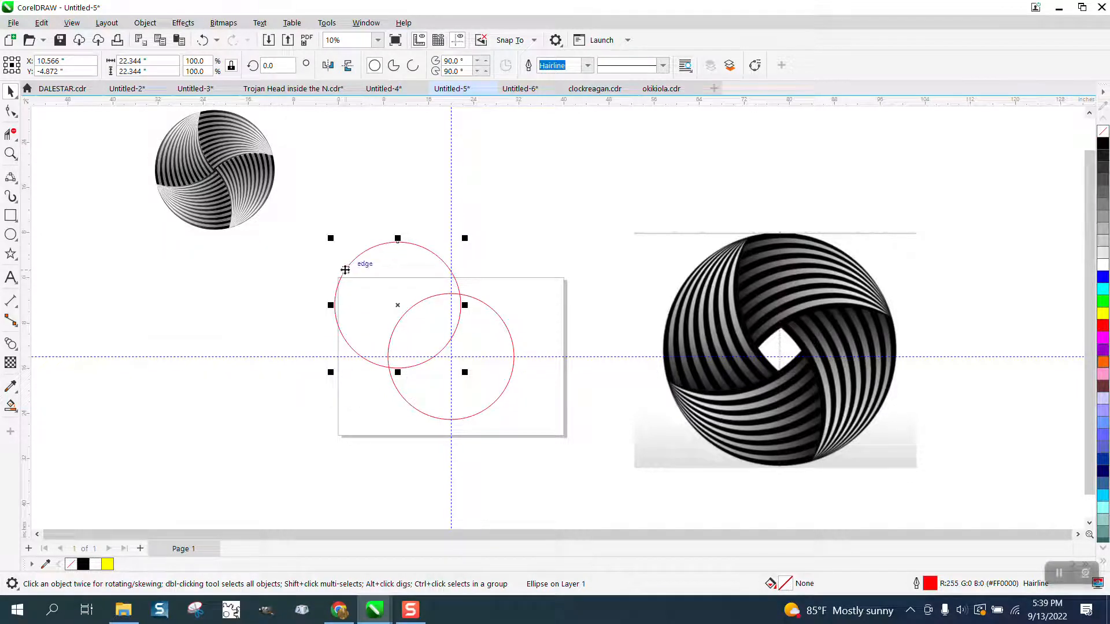
click(285, 260)
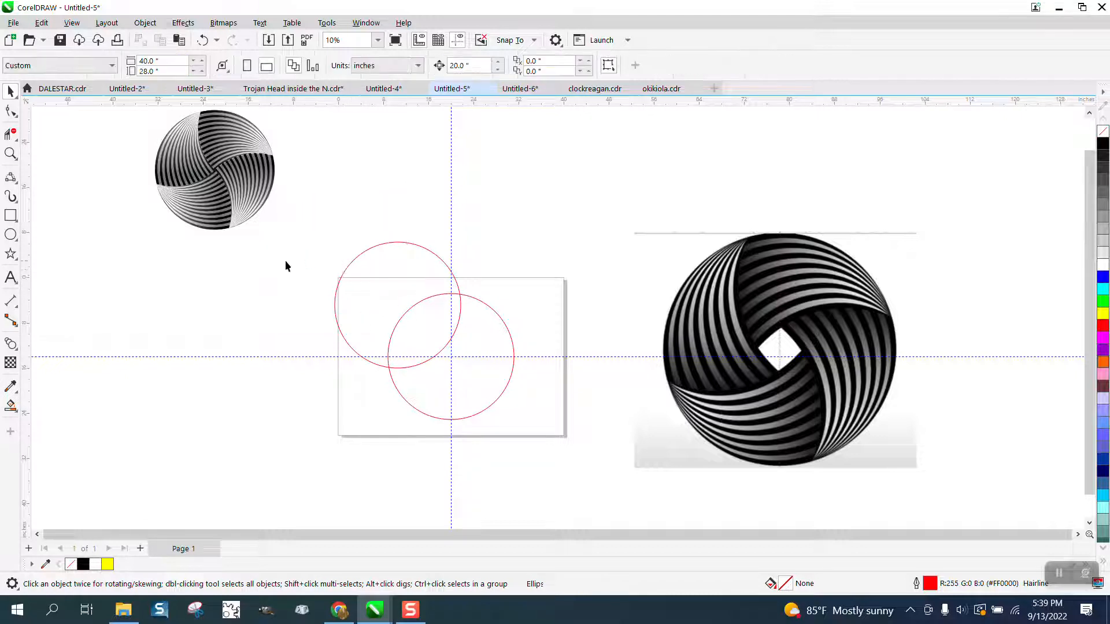
- Move the duplicate circle's rotation center onto the center of the original circle at the guideline intersection
click(353, 276)
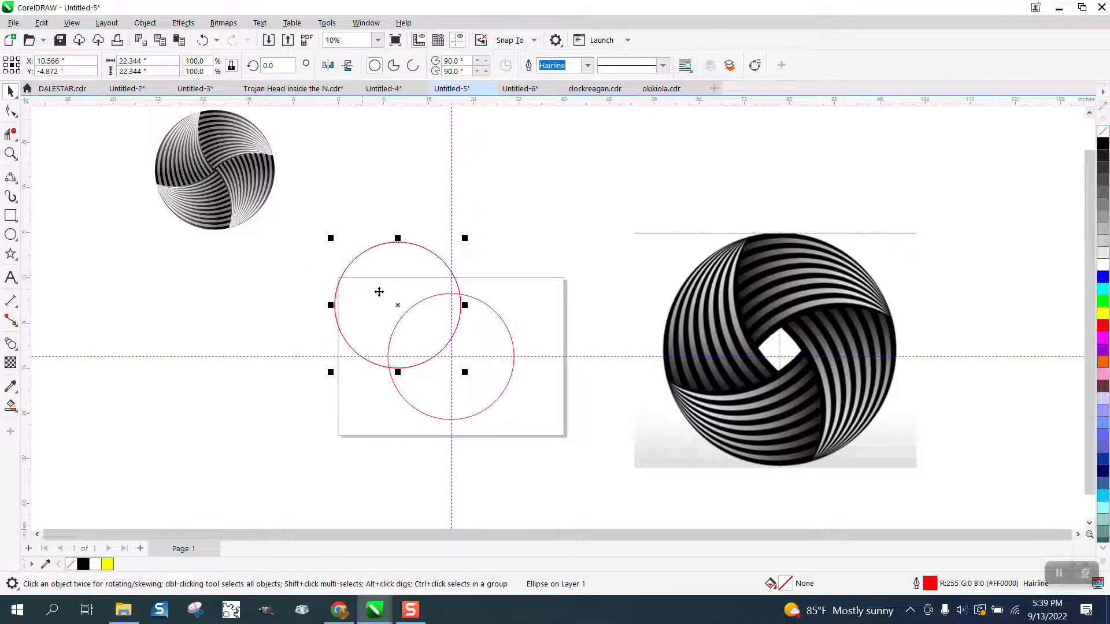
click(398, 304)
drag(398, 305, 453, 357)
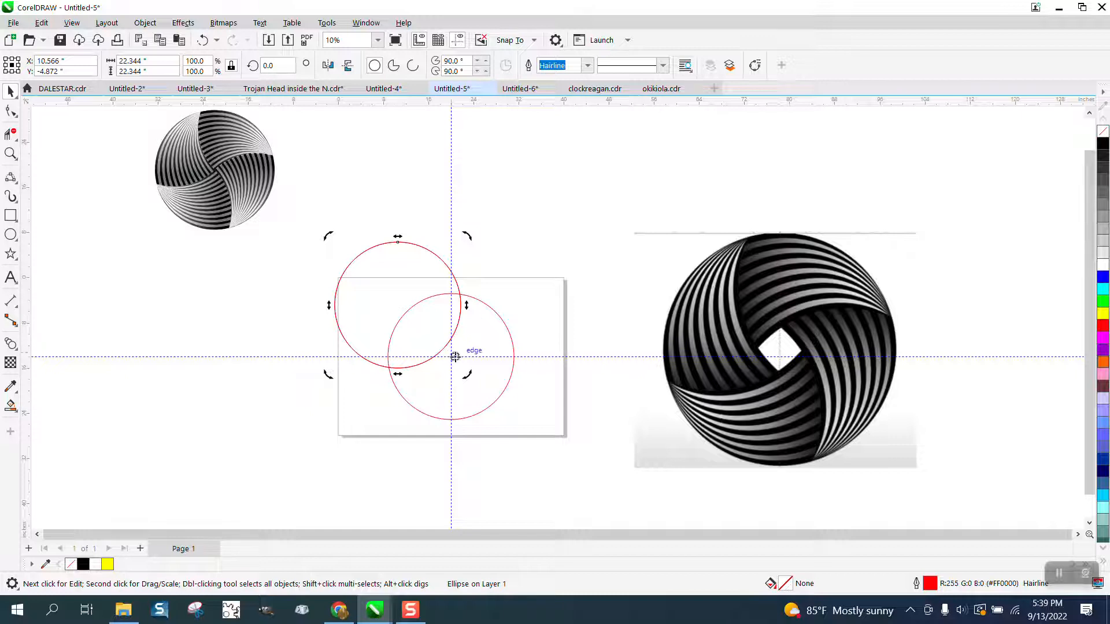
click(457, 274)
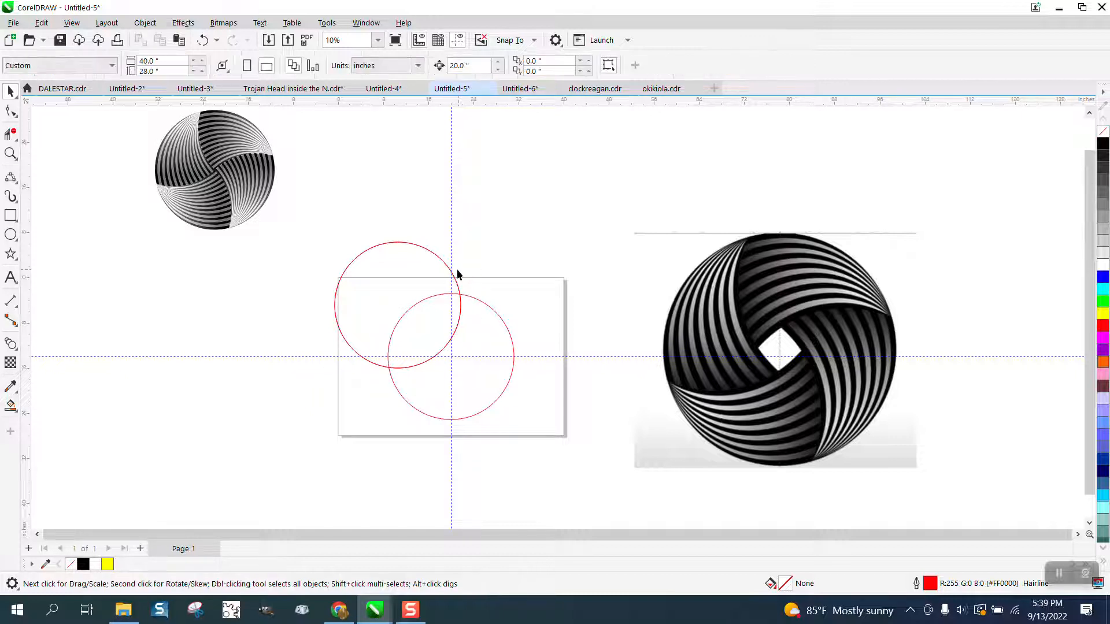
click(451, 275)
click(398, 304)
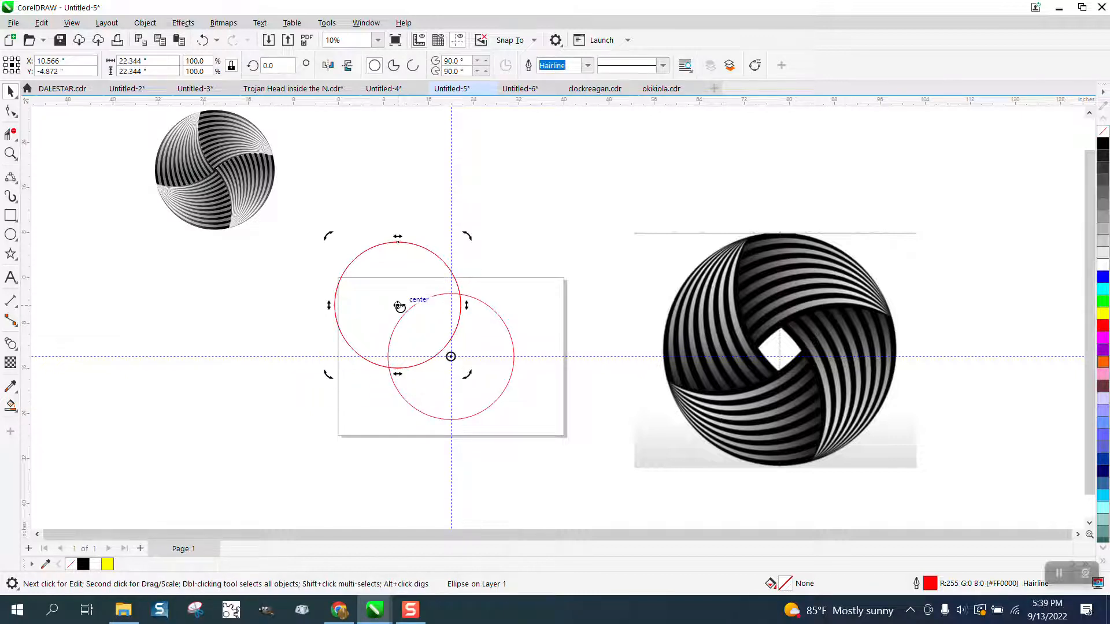
- Rotate the offset circle by 90° around its relocated center with 3 copies
click(366, 23)
mouse_move(399, 203)
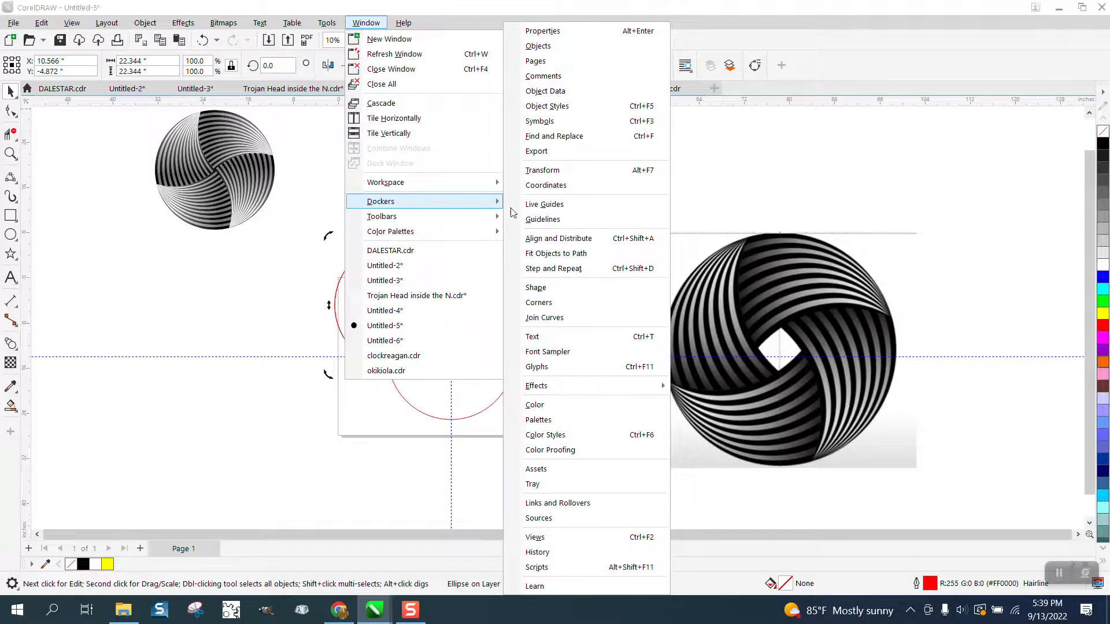
click(541, 170)
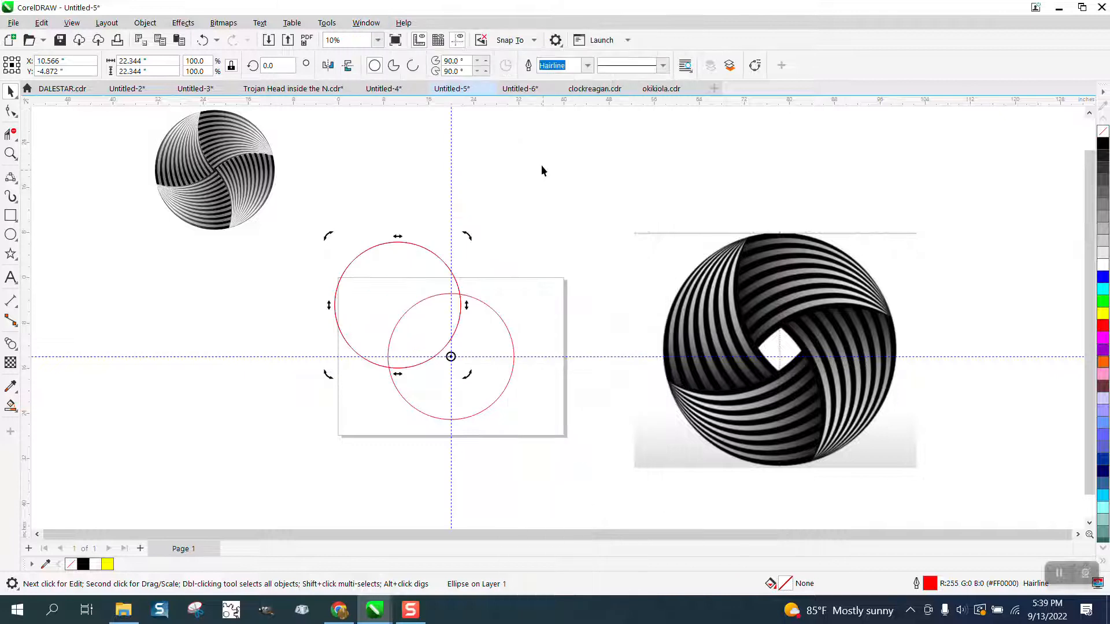
double_click(943, 150)
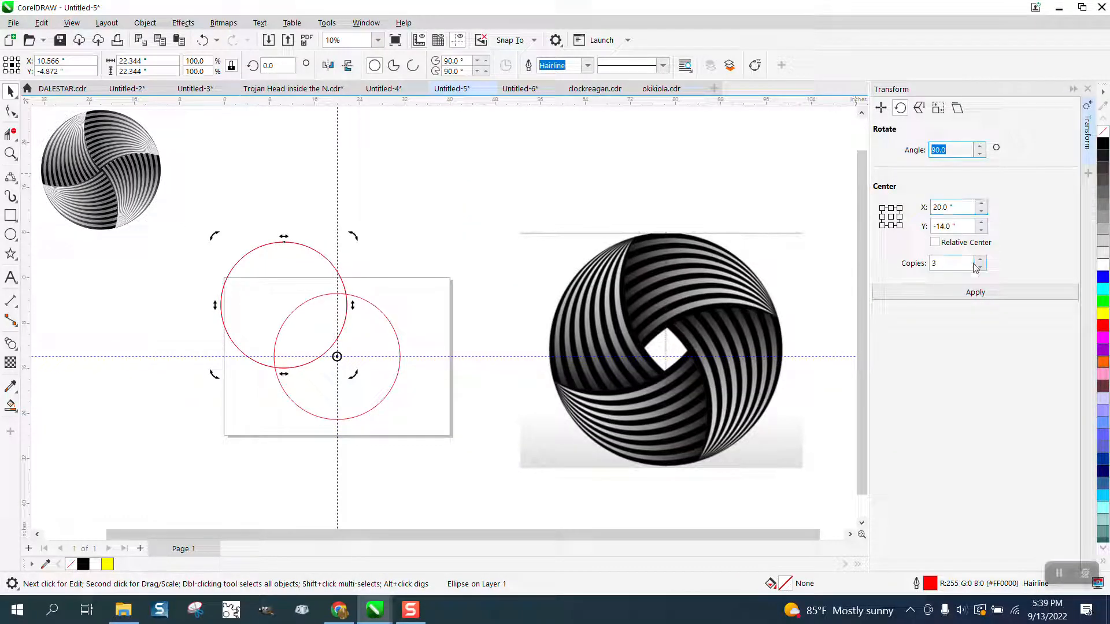
click(977, 293)
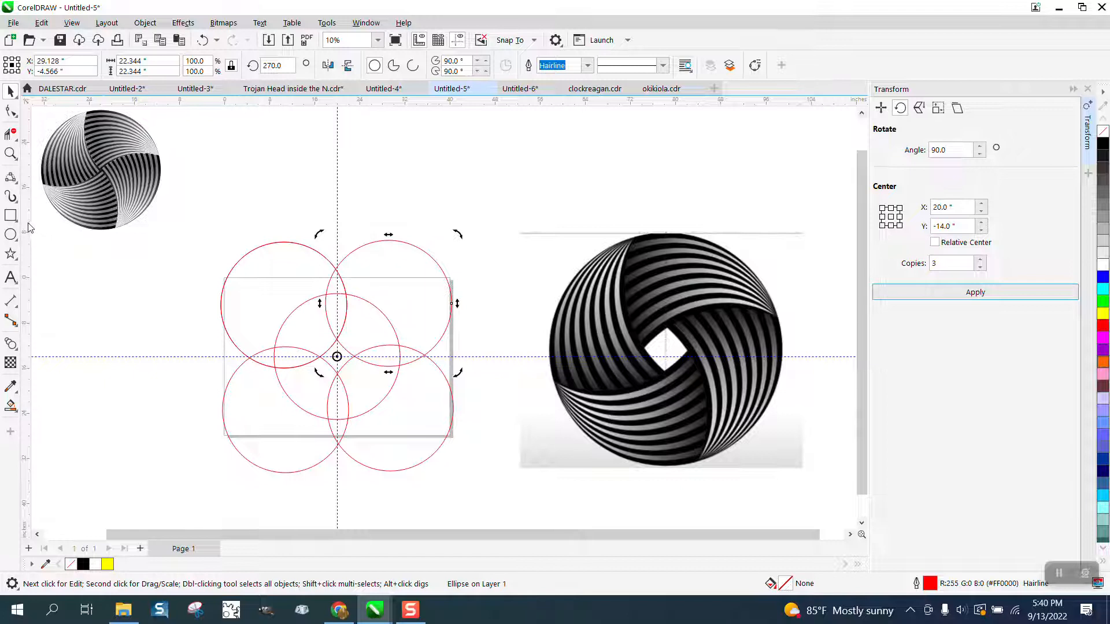
- Delete the upper-left circle's arc inside the center and upper-right circles, and Smart Fill the opened region black with no outline
click(11, 134)
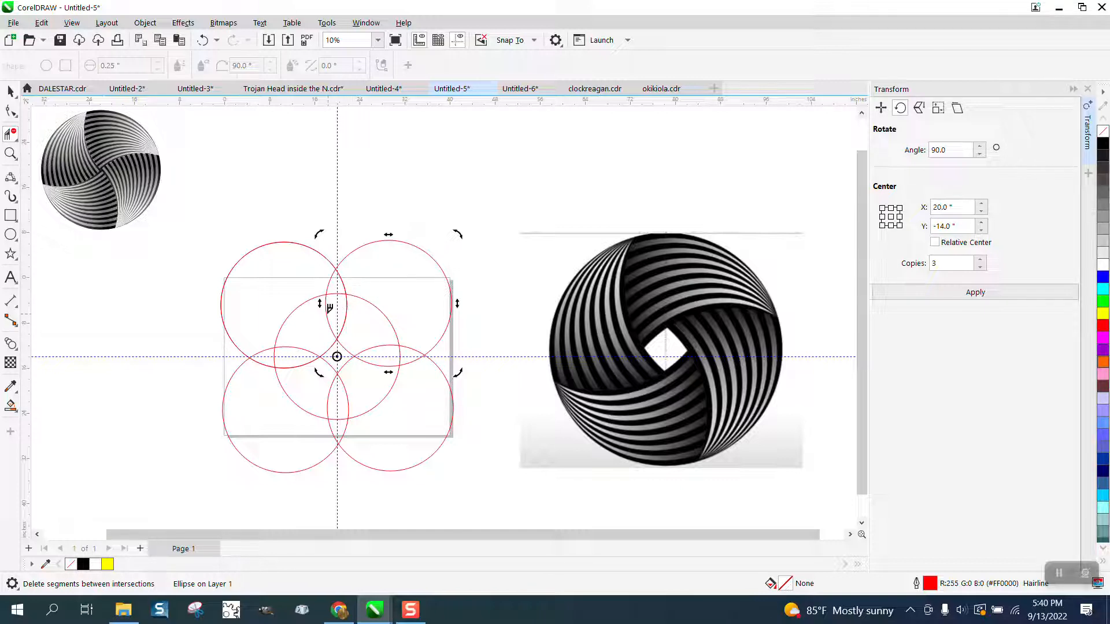
click(347, 309)
click(11, 406)
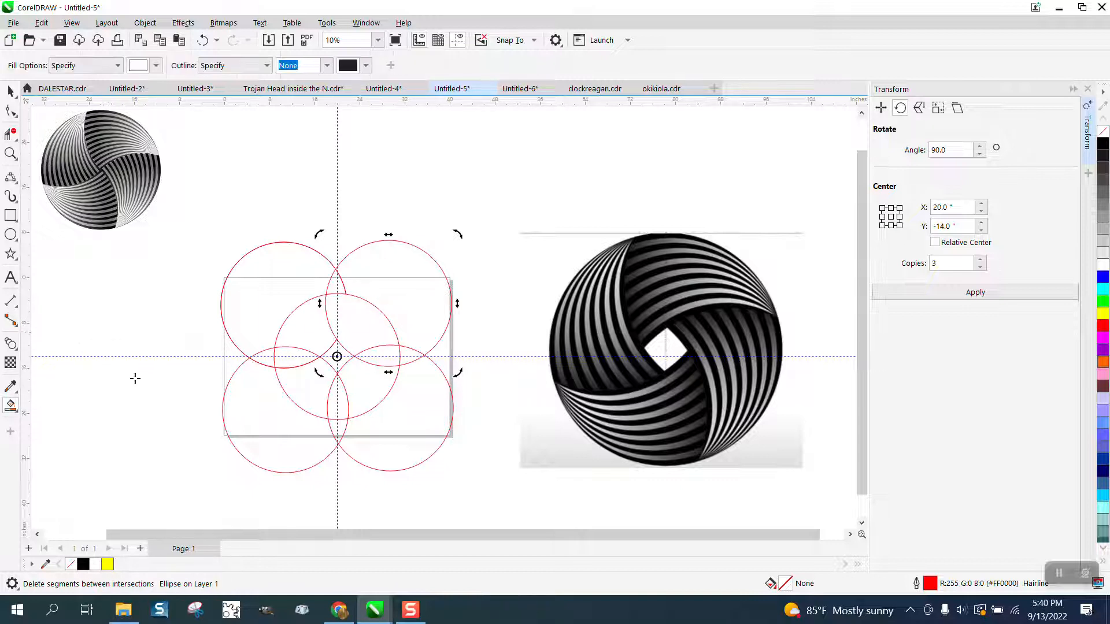
click(361, 325)
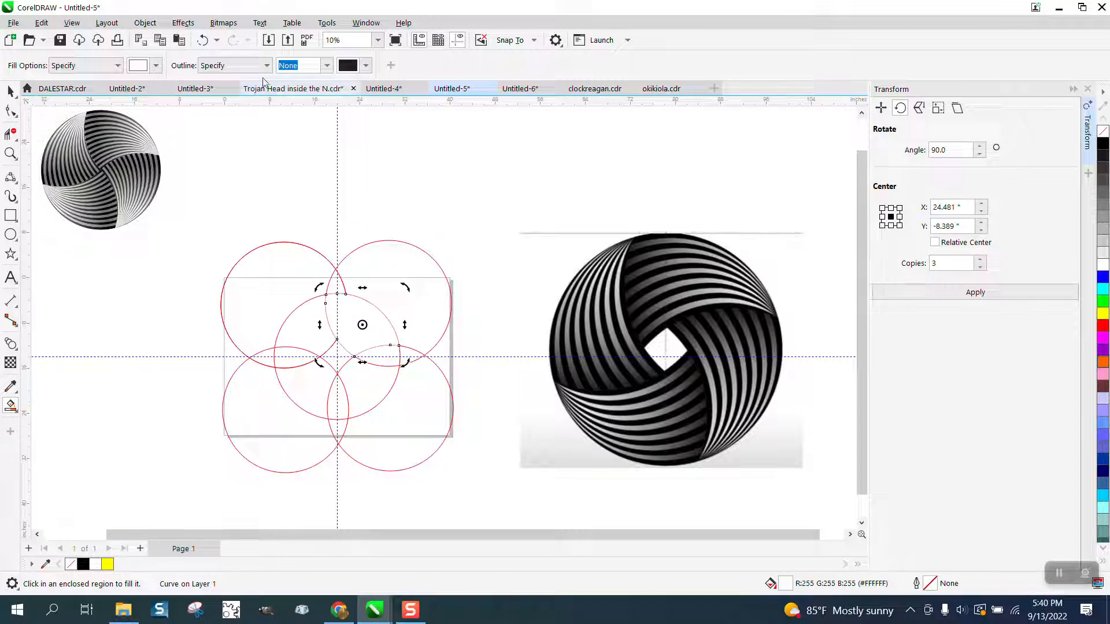
click(202, 40)
click(156, 66)
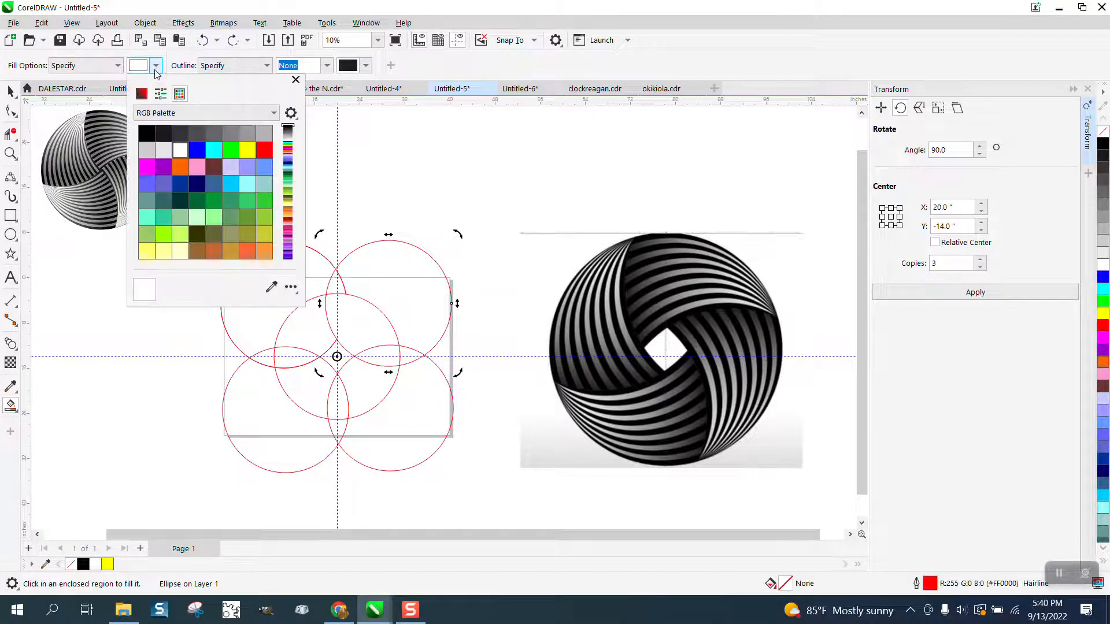
click(148, 134)
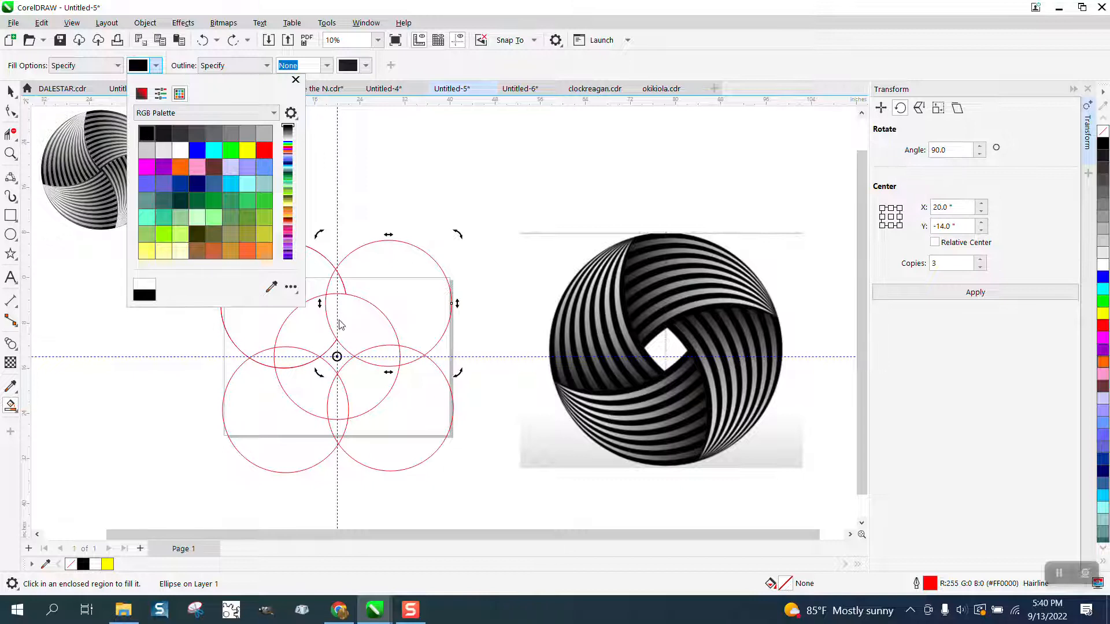
click(352, 325)
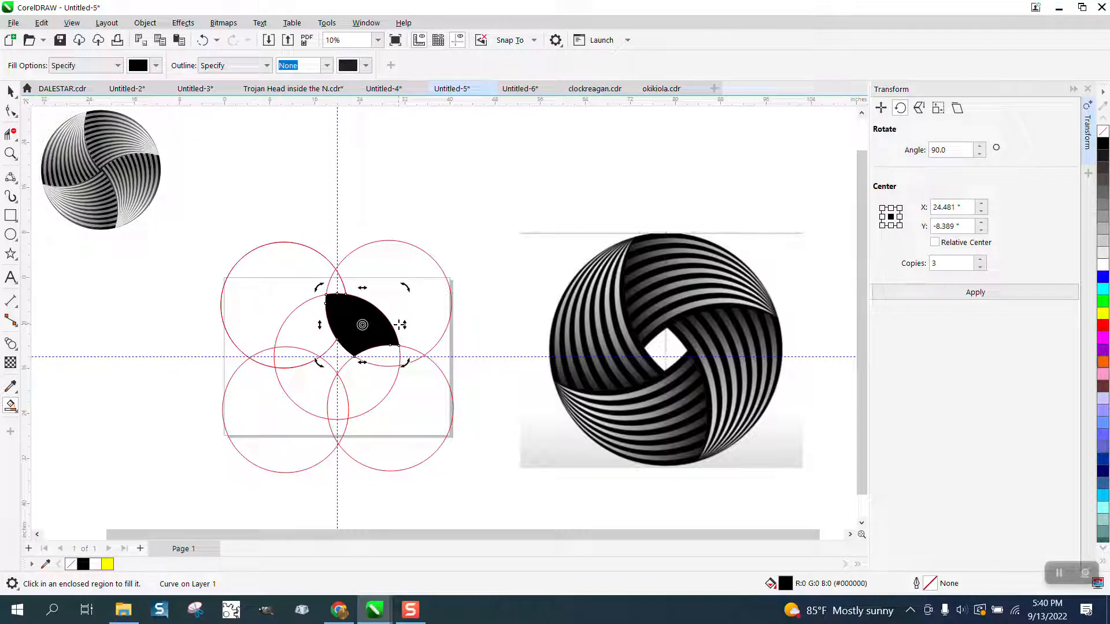
- Move the black blade shape 40 in to the left, clear of the circles
scroll(429, 297, down, 1)
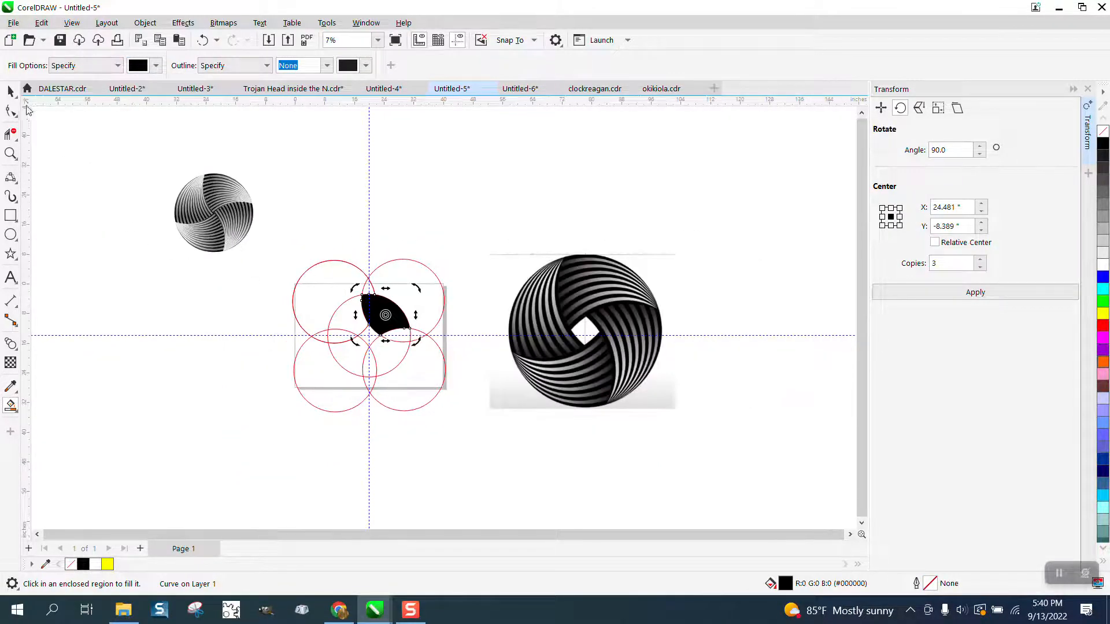
click(10, 91)
key(Left)
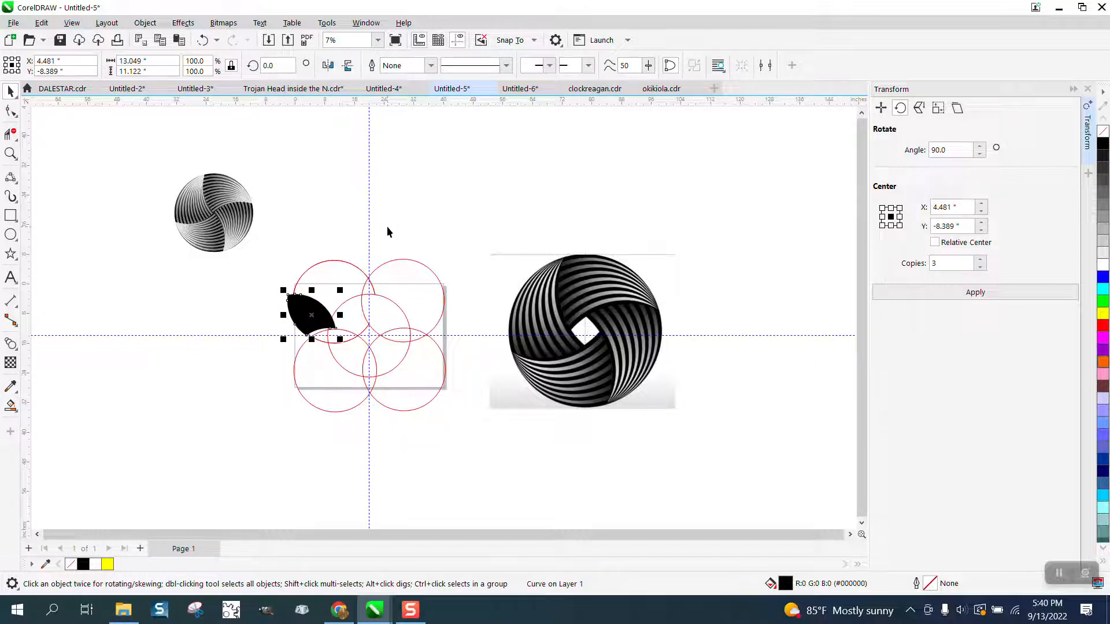
key(Left)
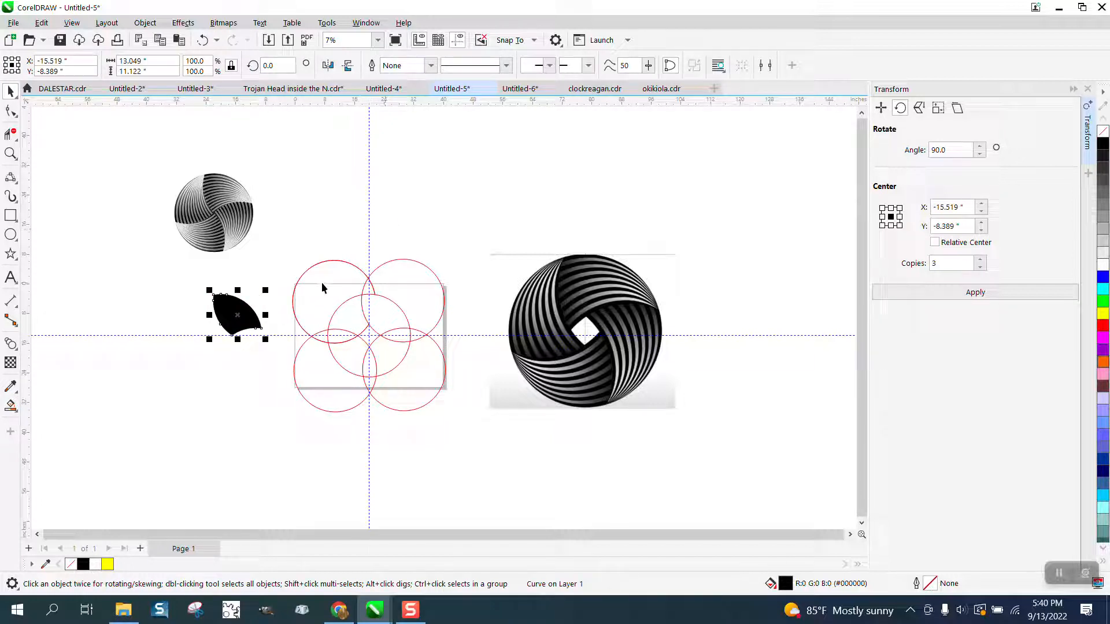
- Create two copies of the black blade at 20 in intervals to its left, with no fill and a black hairline outline
key(KP_Add)
key(Left)
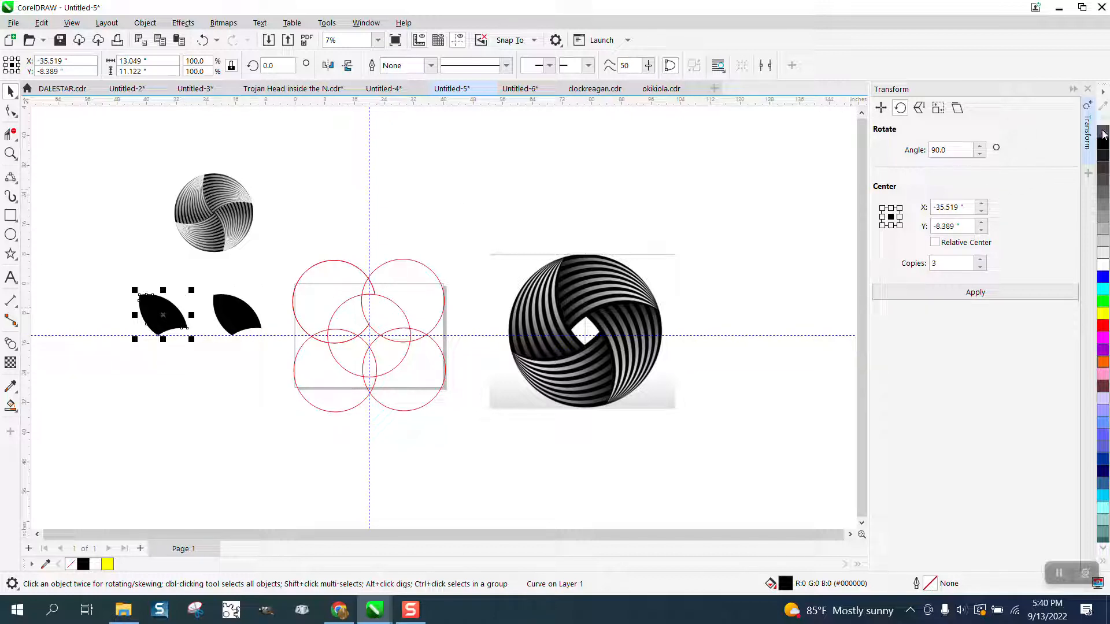
click(1103, 132)
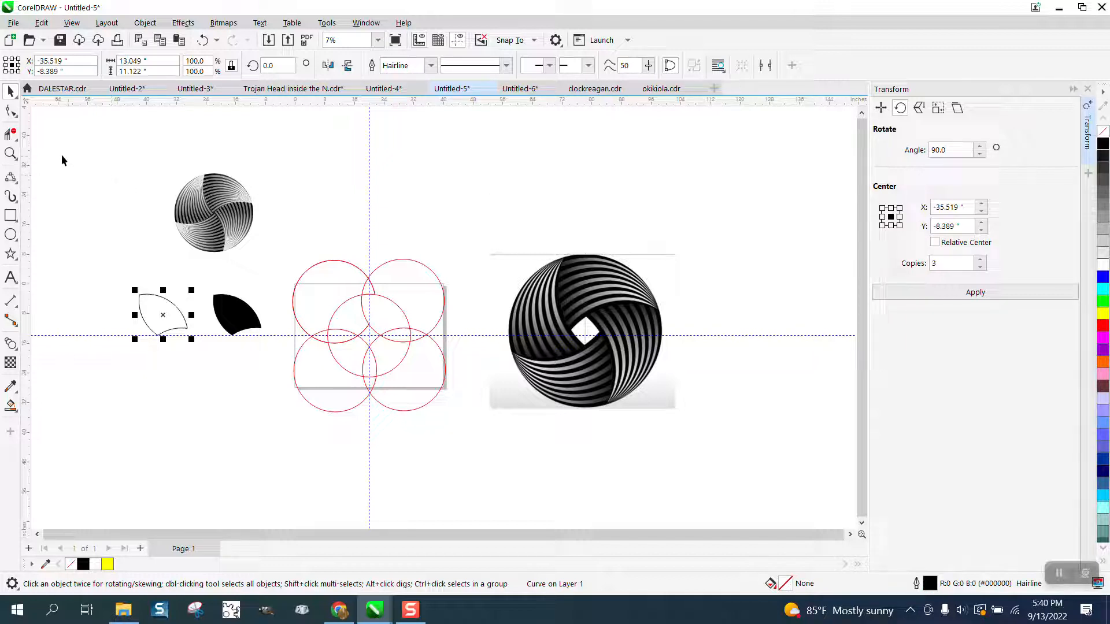
key(ctrl+d)
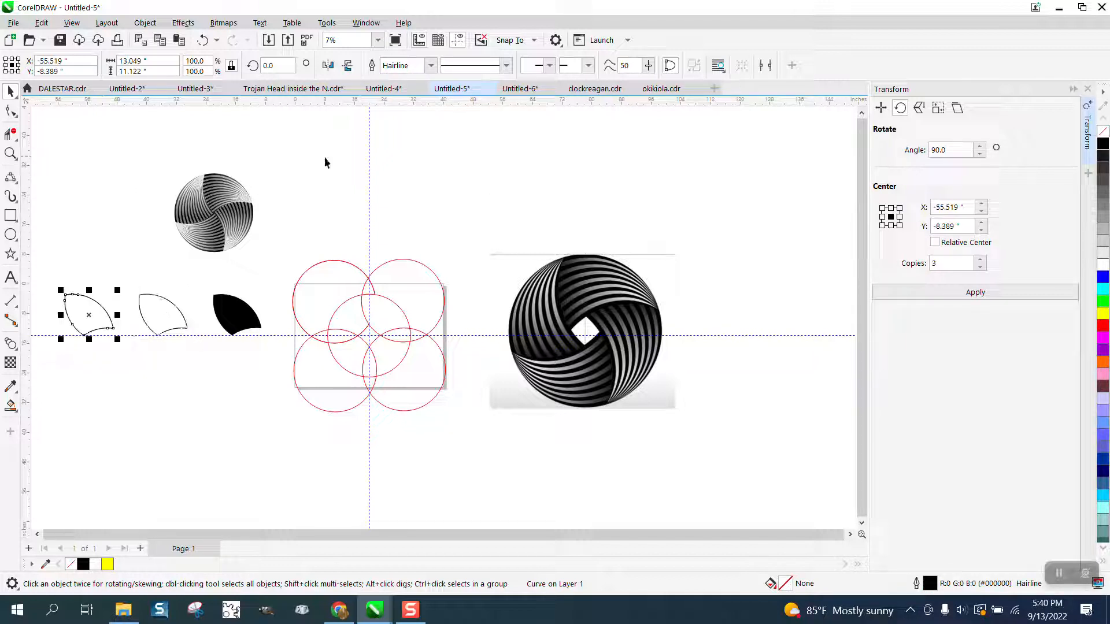
- Break apart the leftmost outlined blade at all of its nodes
click(11, 153)
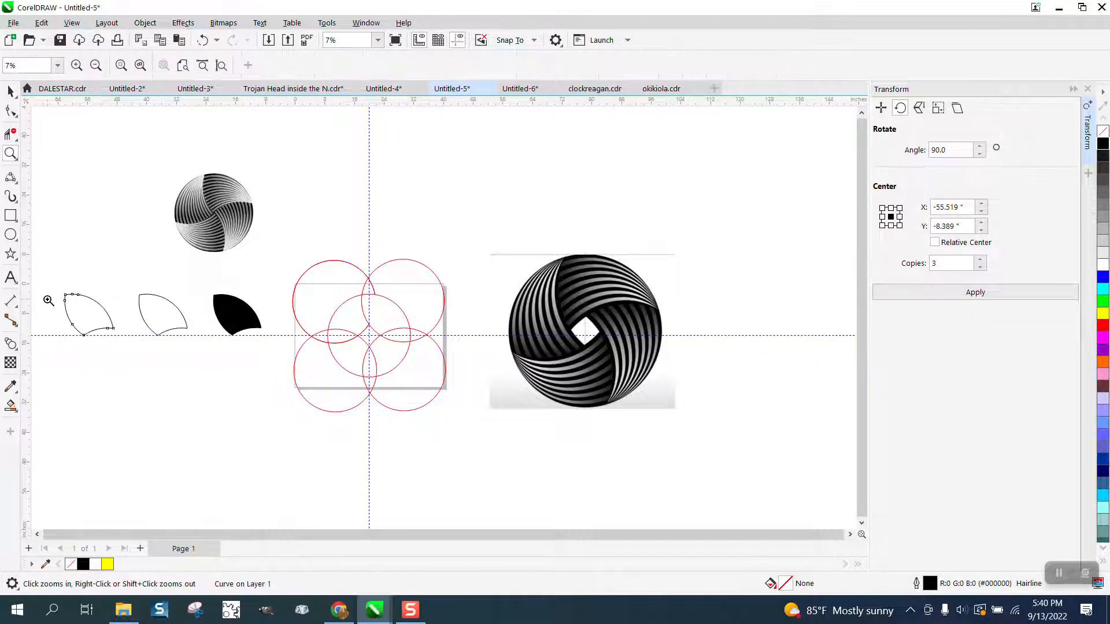
drag(47, 292, 235, 377)
click(10, 92)
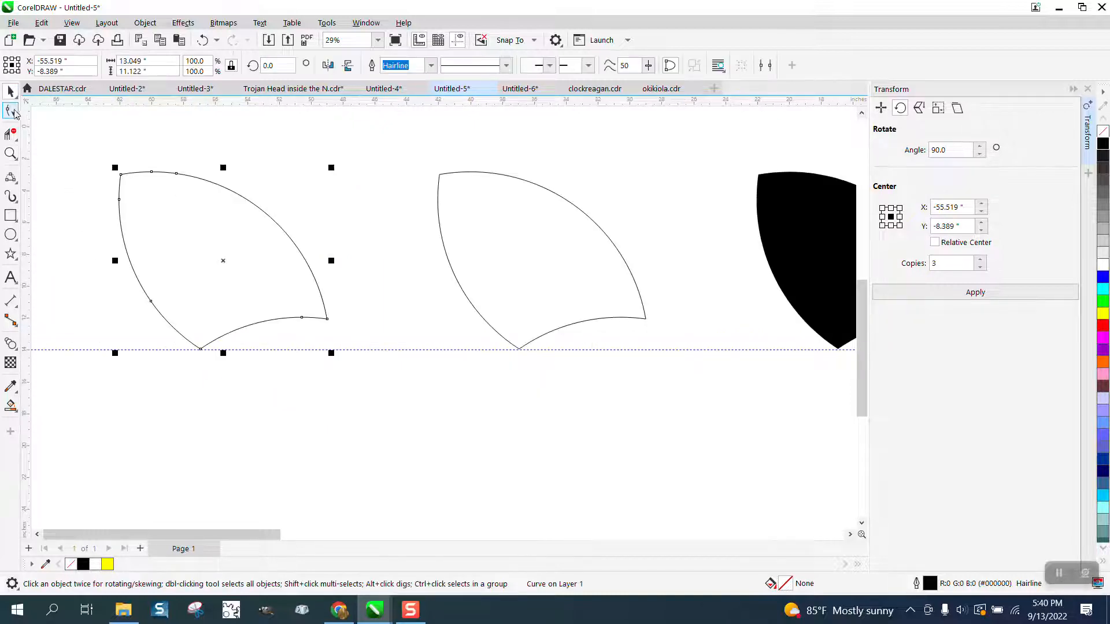
click(12, 110)
drag(298, 341, 366, 363)
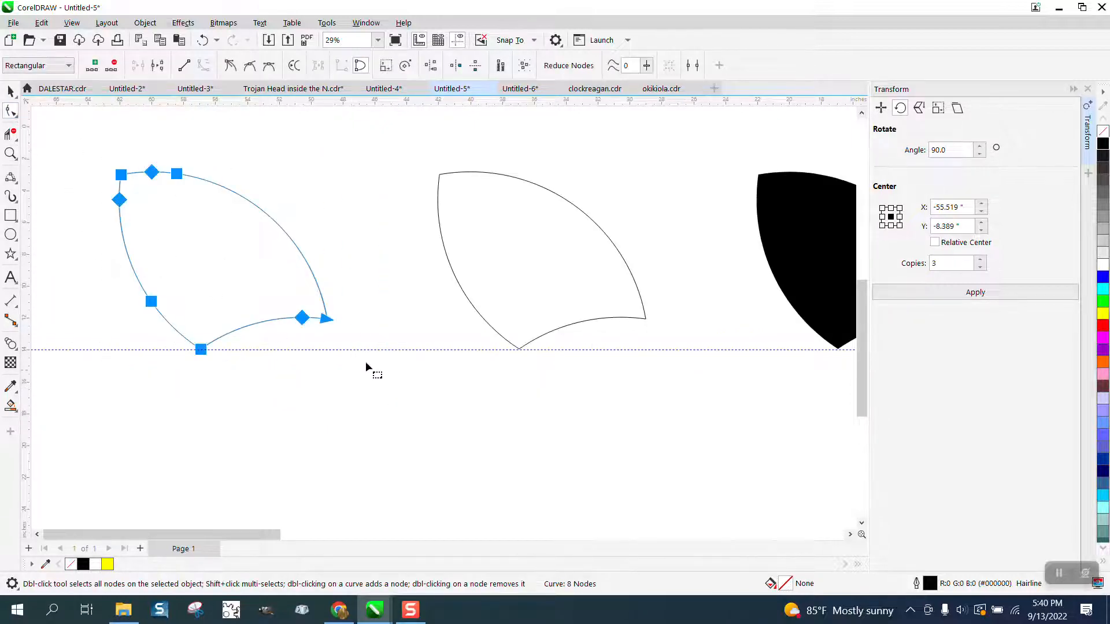
right_click(325, 319)
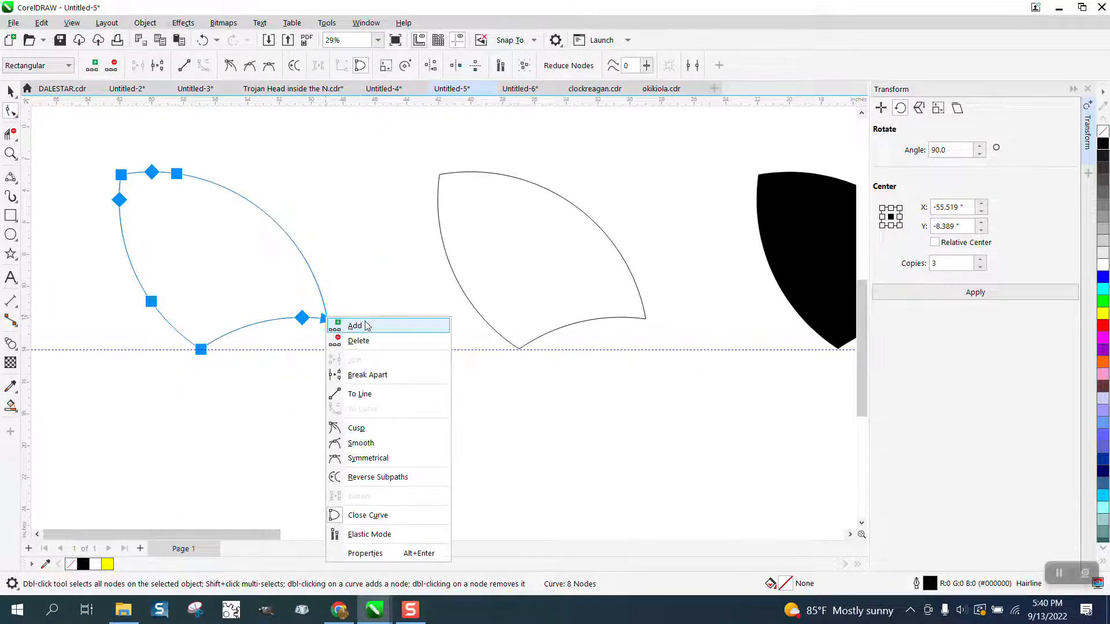
click(364, 374)
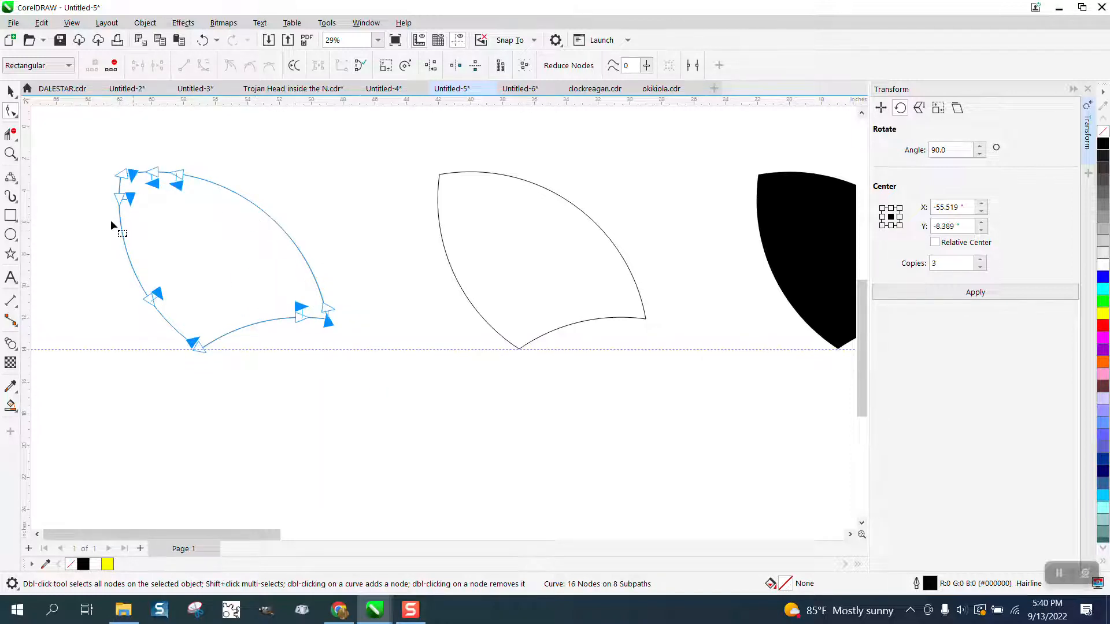
- Delete the left and lower segments of the leftmost blade, keeping only its long upper arc
click(11, 134)
drag(108, 218, 232, 352)
drag(301, 315, 314, 323)
click(120, 186)
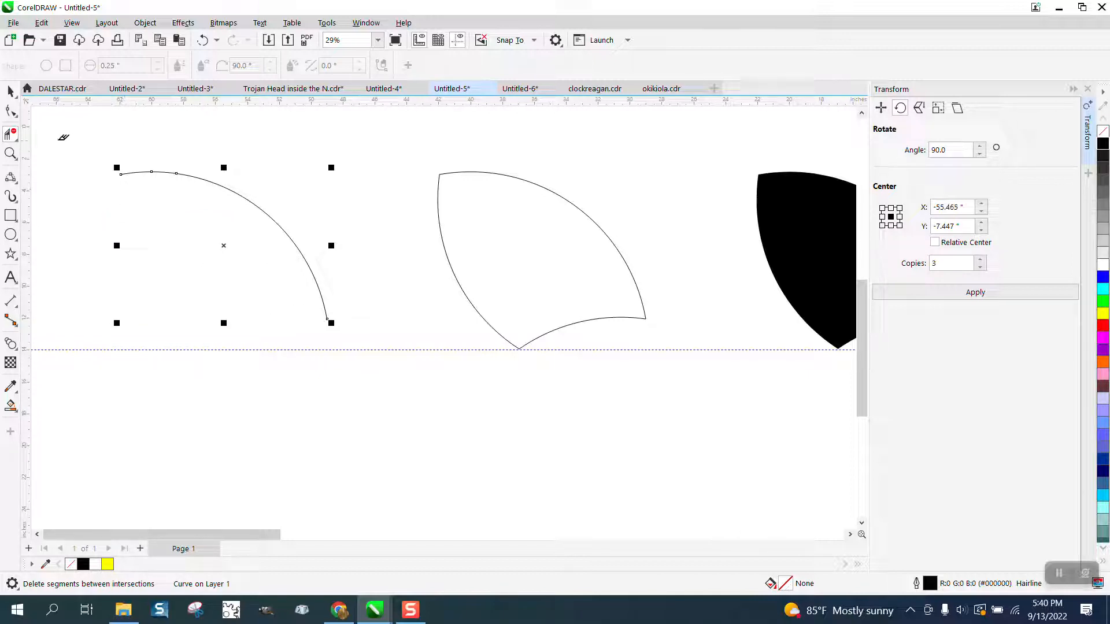
- Change the remaining arc's outline color to red
click(10, 91)
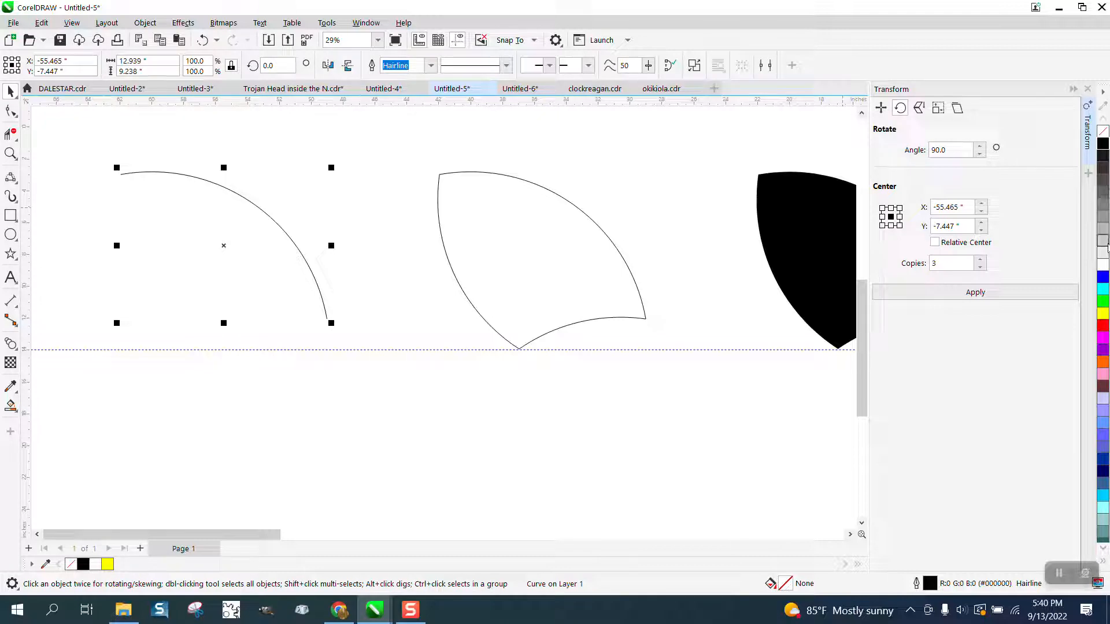
right_click(1104, 315)
right_click(1104, 328)
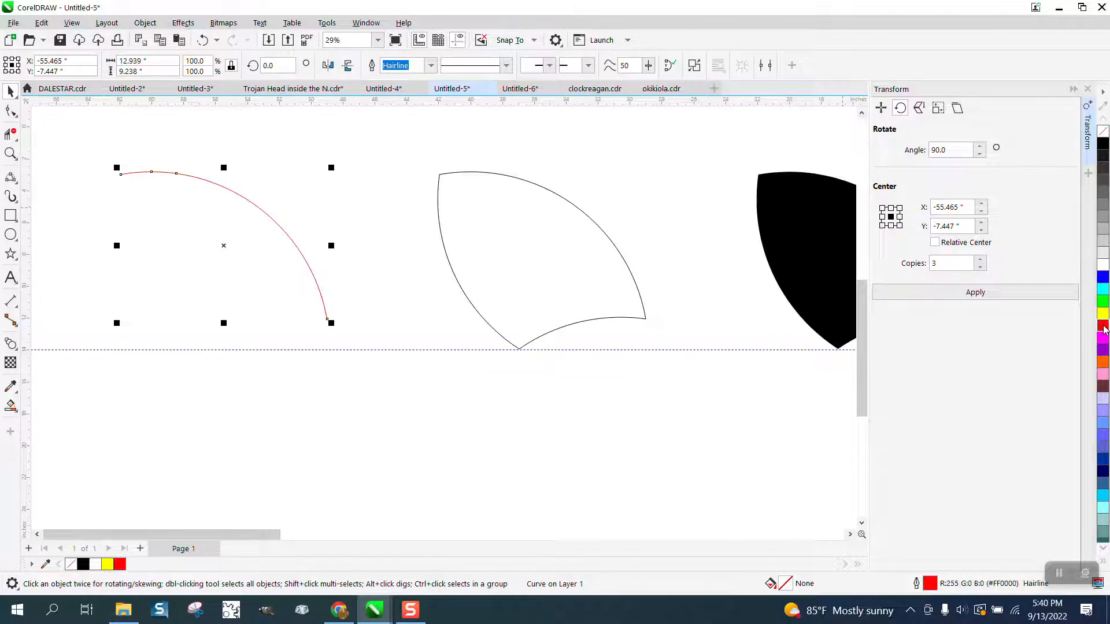
- Move the red arc 20 in onto the upper edge of the outlined blade and place its rotation center on its lower end node
key(Right)
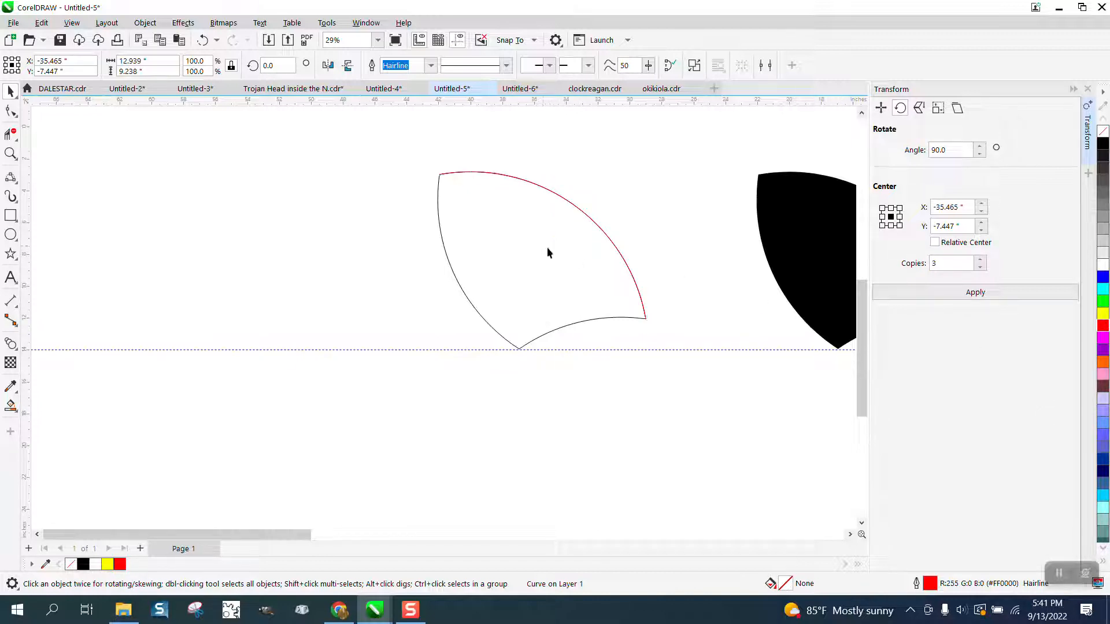
click(547, 248)
drag(646, 319, 646, 318)
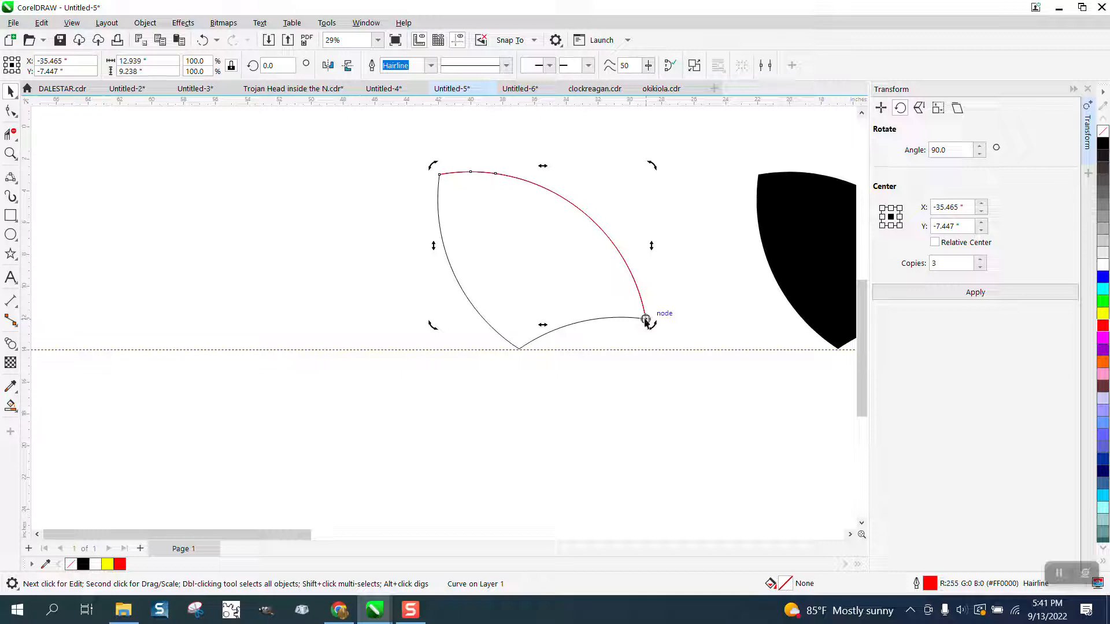
- Copy the red arc rotated about 2° counterclockwise around that node and repeat until the fan of arcs reaches the blade's lower edge
drag(650, 165, 647, 167)
right_click(647, 166)
key(ctrl+r)
key(ctrl+r)
key(ctrl+r)
key(ctrl+r)
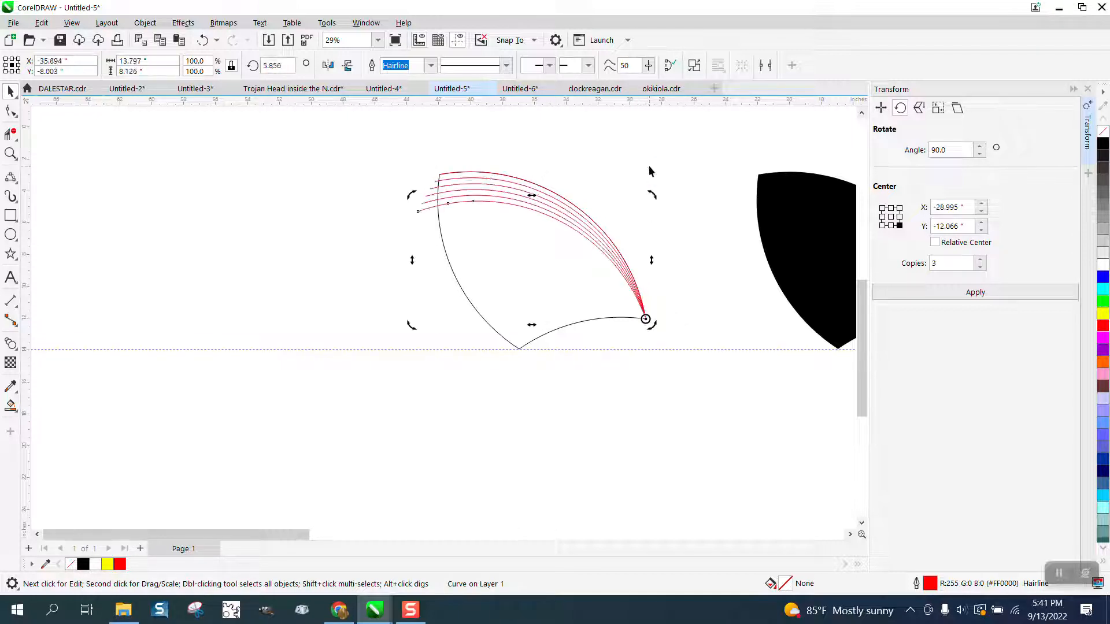
key(ctrl+r)
key(ctrl+r)
key(ctrl+r)
key(ctrl+r)
key(ctrl+r)
key(ctrl+r)
key(ctrl+r)
key(ctrl+r)
key(ctrl+r)
key(ctrl+r)
key(ctrl+r)
key(ctrl+r)
key(ctrl+r)
key(ctrl+r)
key(ctrl+r)
key(ctrl+r)
key(ctrl+r)
key(ctrl+r)
key(ctrl+r)
key(ctrl+r)
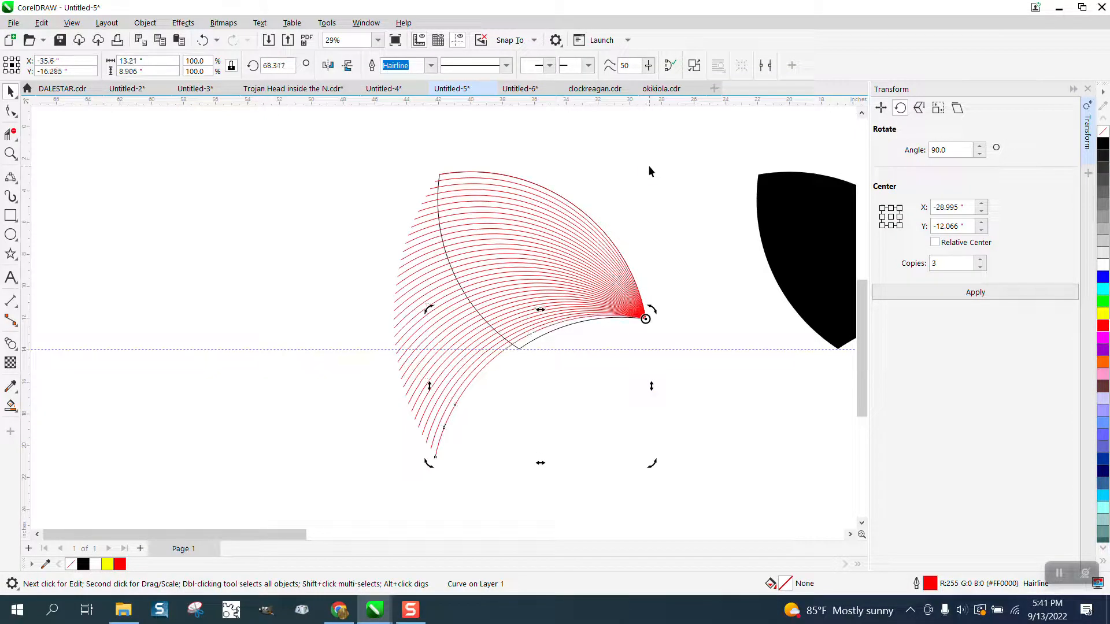
key(ctrl+r)
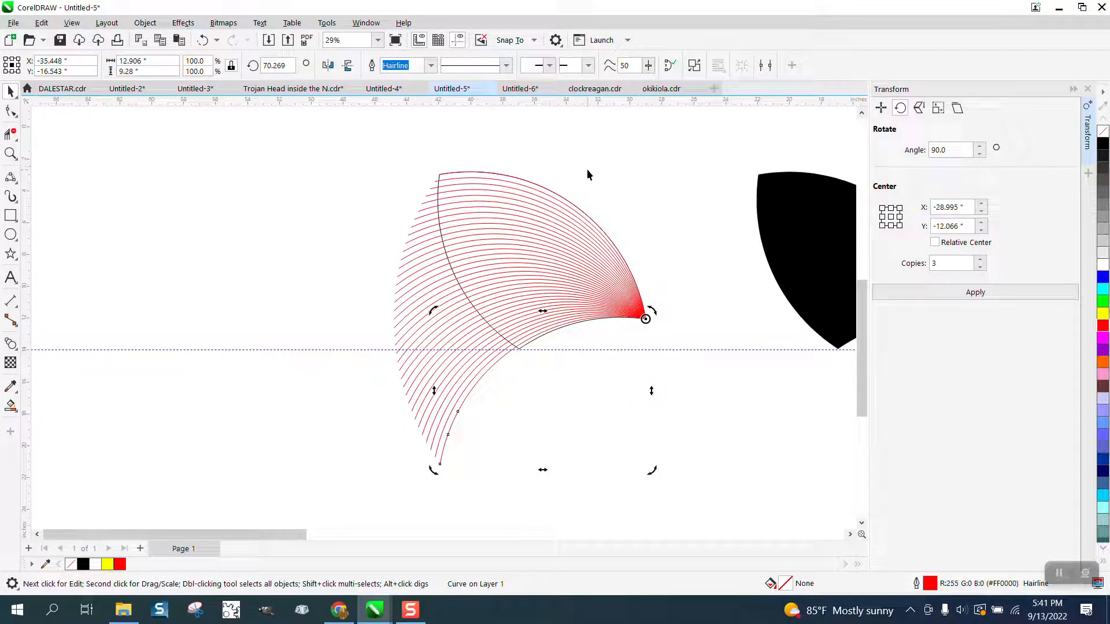
- Draw a rectangle about 22.3 by 18.5 in over the outlined blade and its fan of arcs, filled yellow
click(10, 153)
click(760, 422)
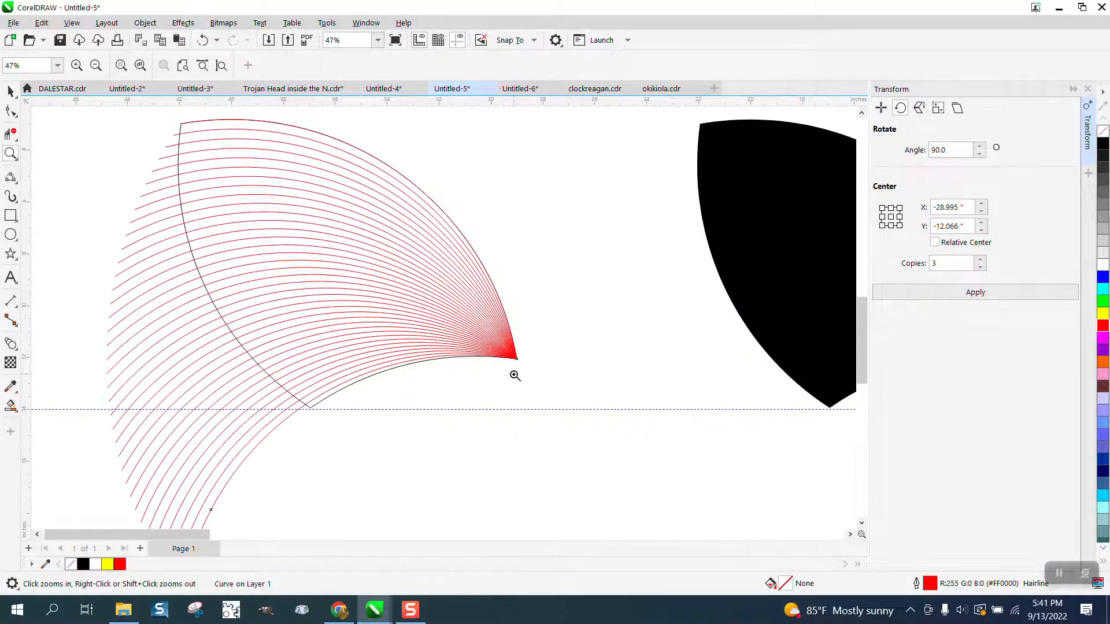
scroll(503, 336, down, 1)
scroll(227, 315, down, 2)
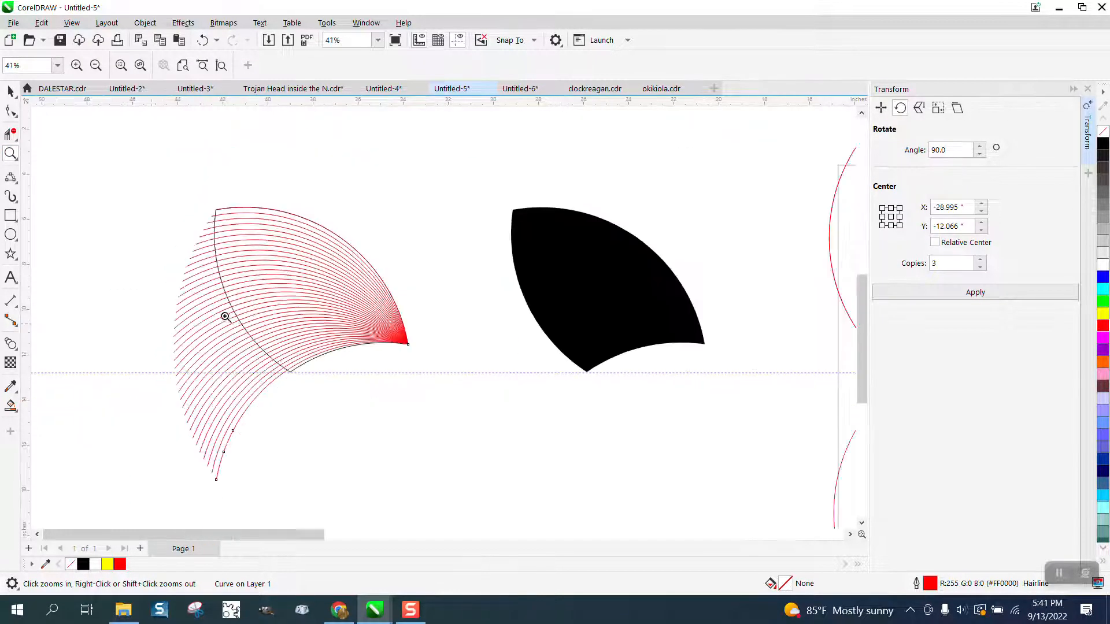
click(10, 215)
drag(130, 202, 418, 442)
click(1103, 313)
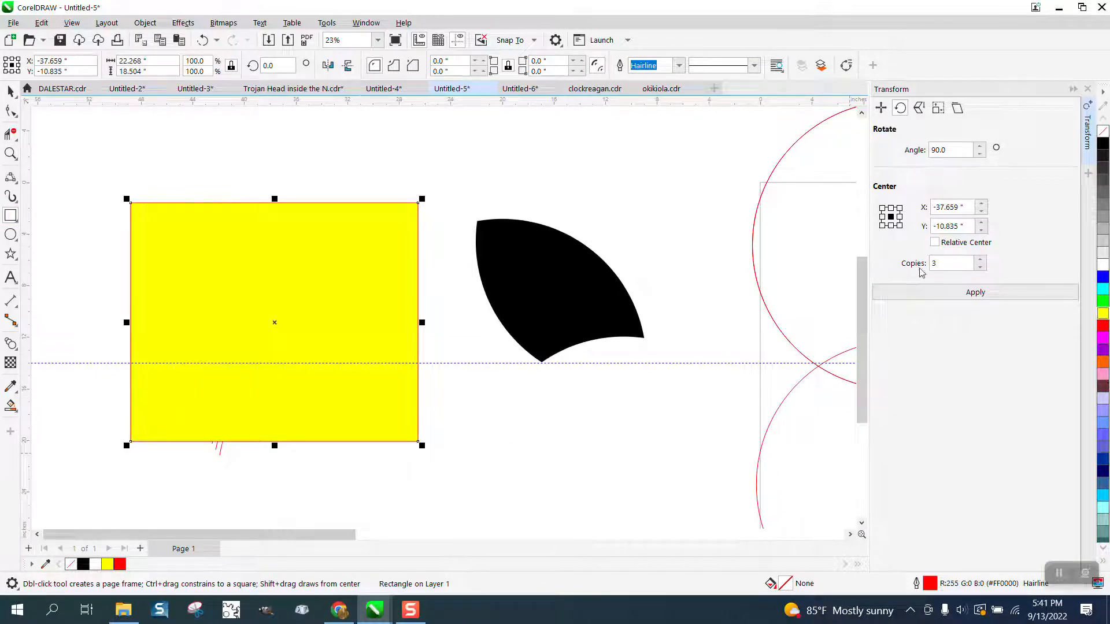
- Send the yellow rectangle behind the arcs and the outlined blade
click(145, 22)
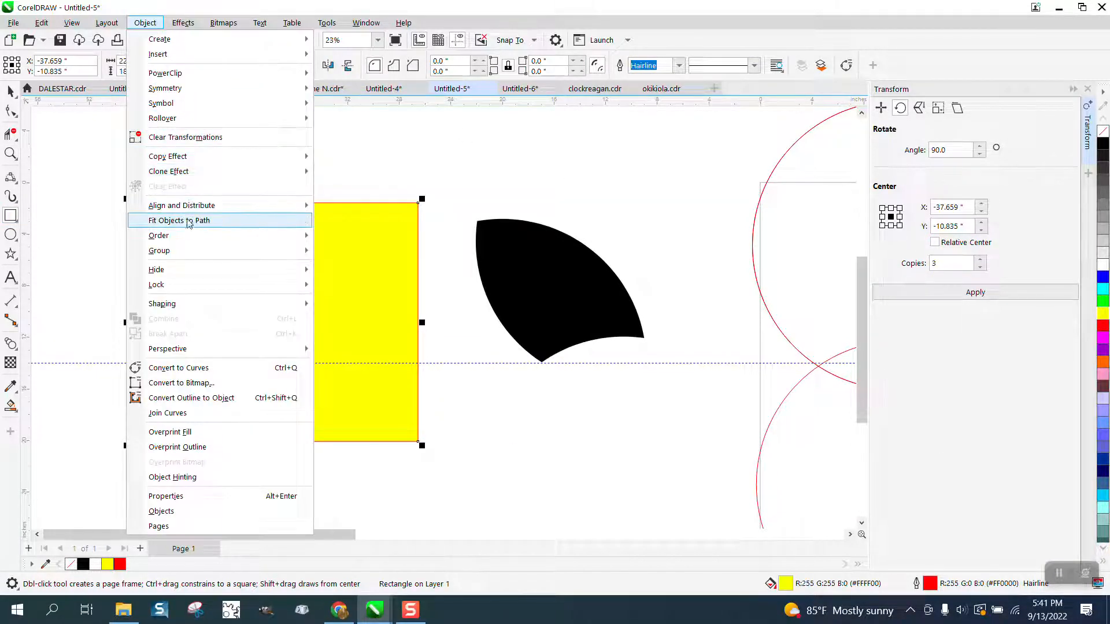
mouse_move(311, 237)
click(335, 252)
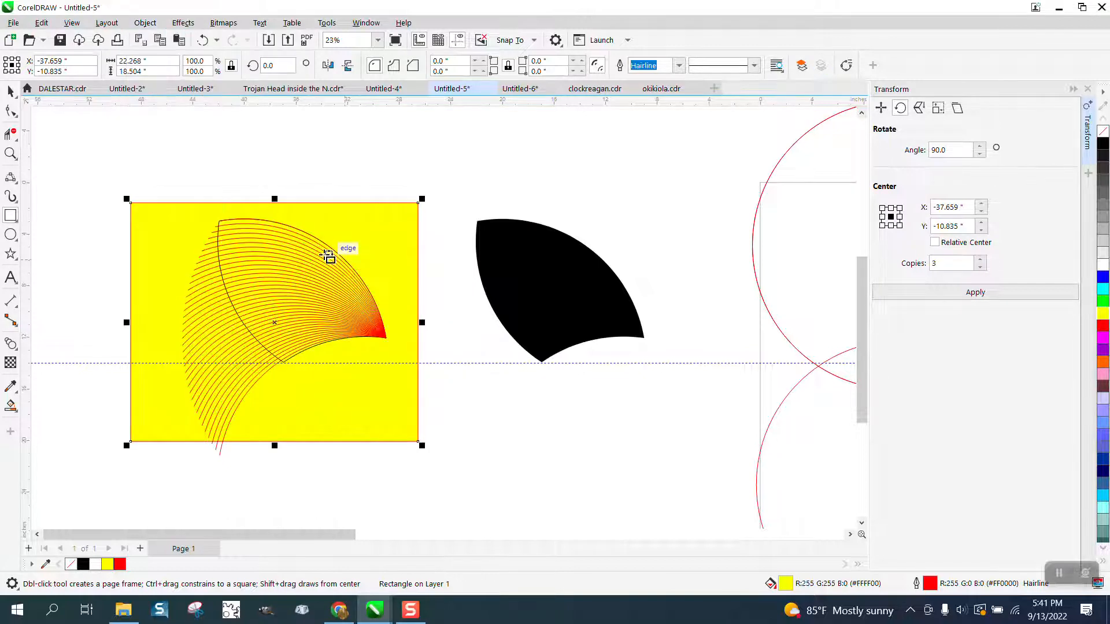
- Smart-fill every second band between the arcs inside the blade outline with black and no outline, from its upper edge to its lower edge
click(11, 154)
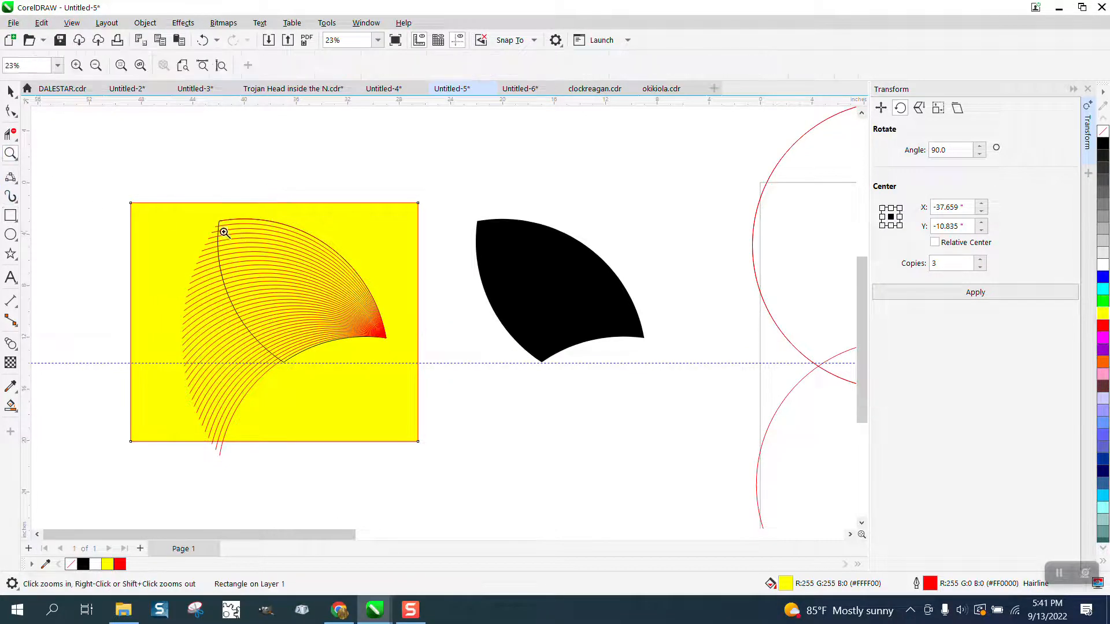
drag(223, 230, 449, 380)
click(10, 405)
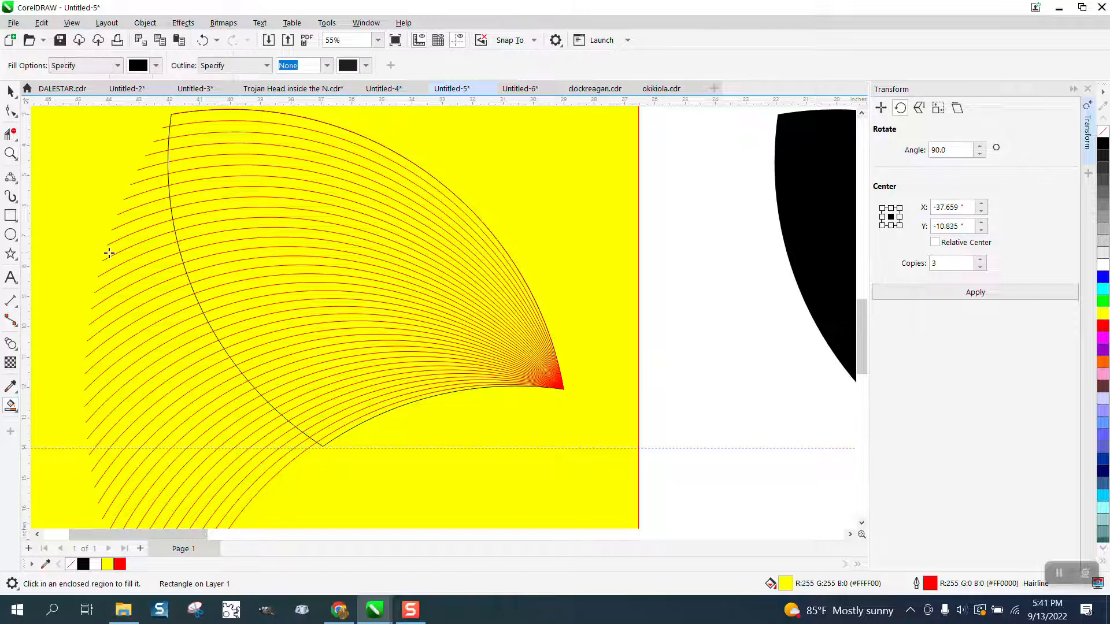
click(303, 124)
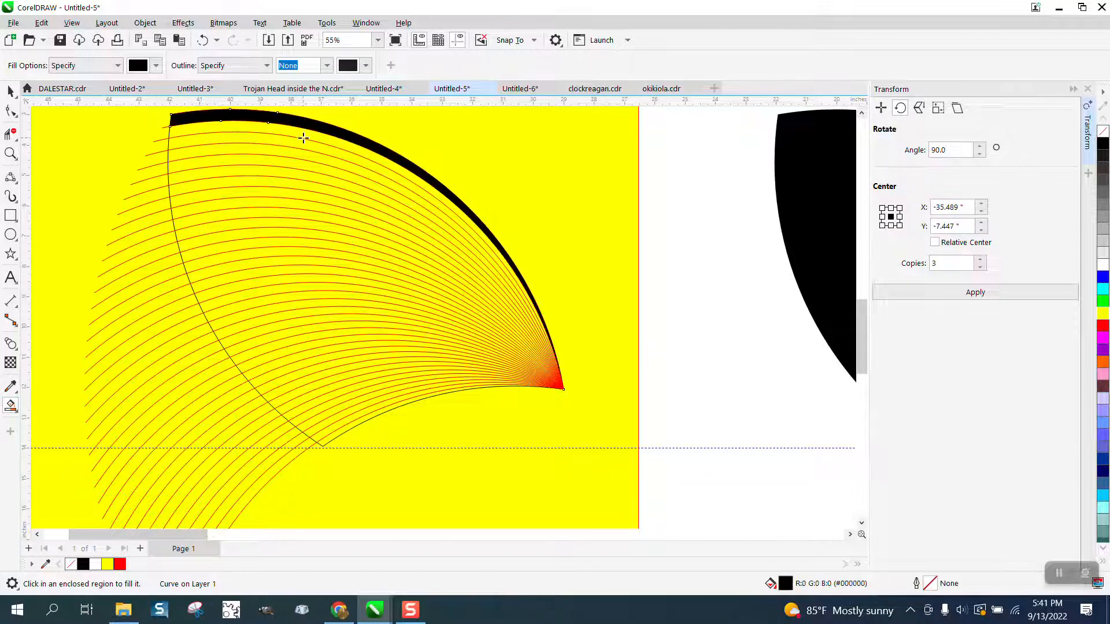
click(302, 145)
click(303, 163)
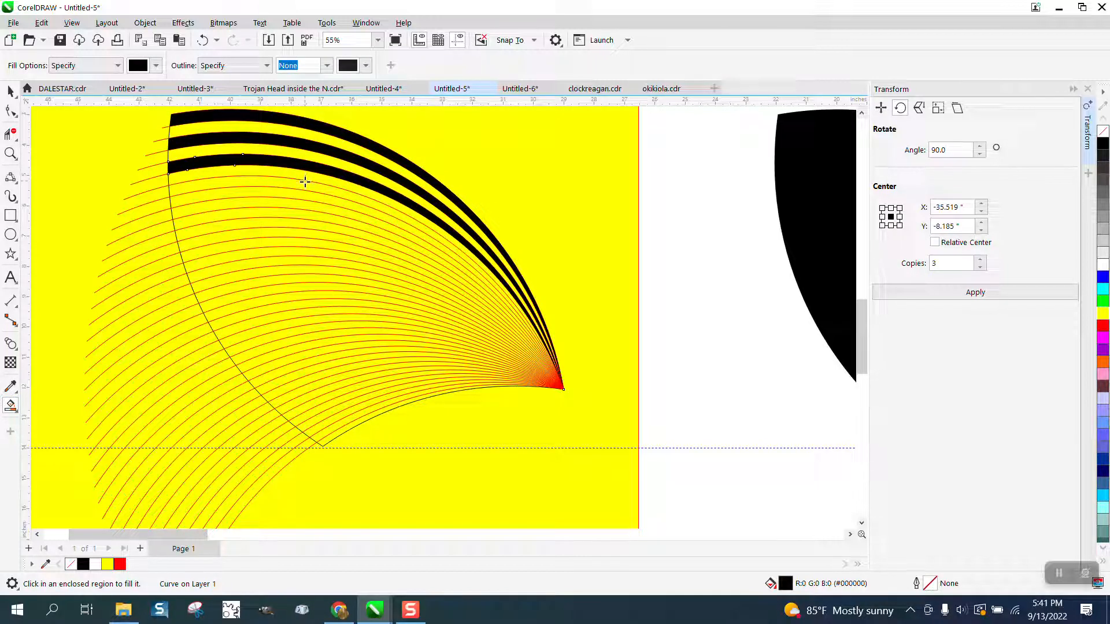
click(305, 185)
click(305, 205)
click(305, 224)
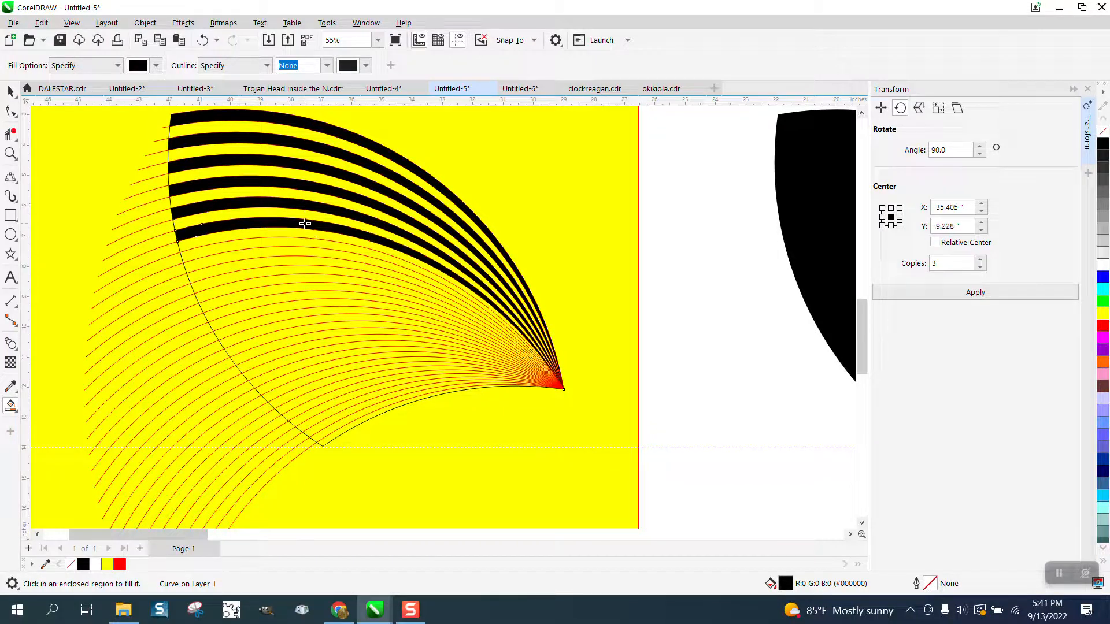
click(310, 244)
click(313, 263)
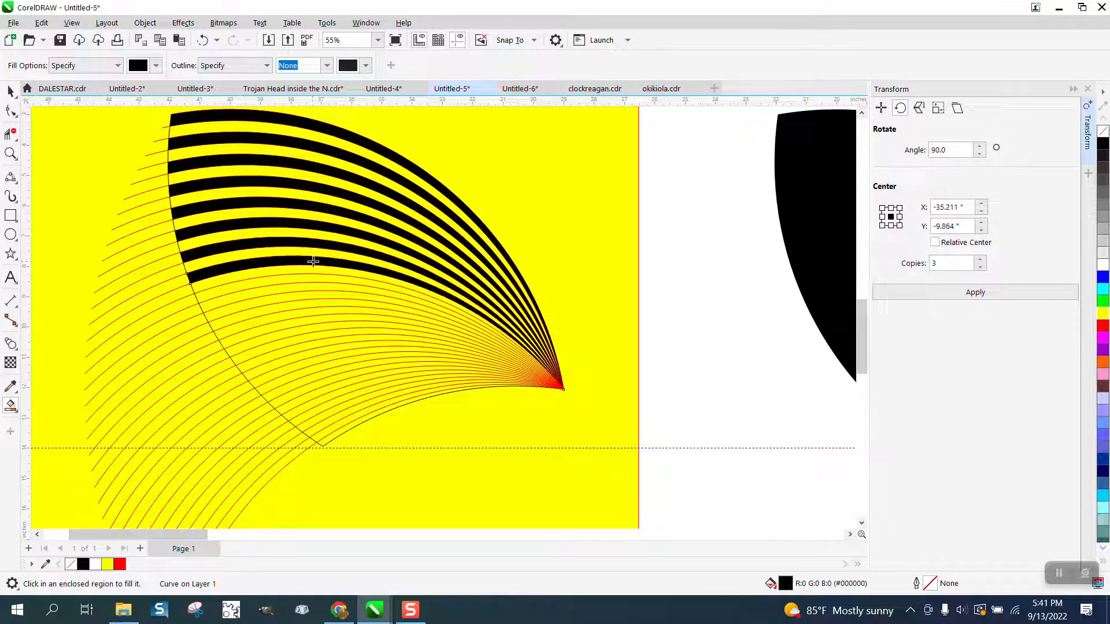
click(315, 276)
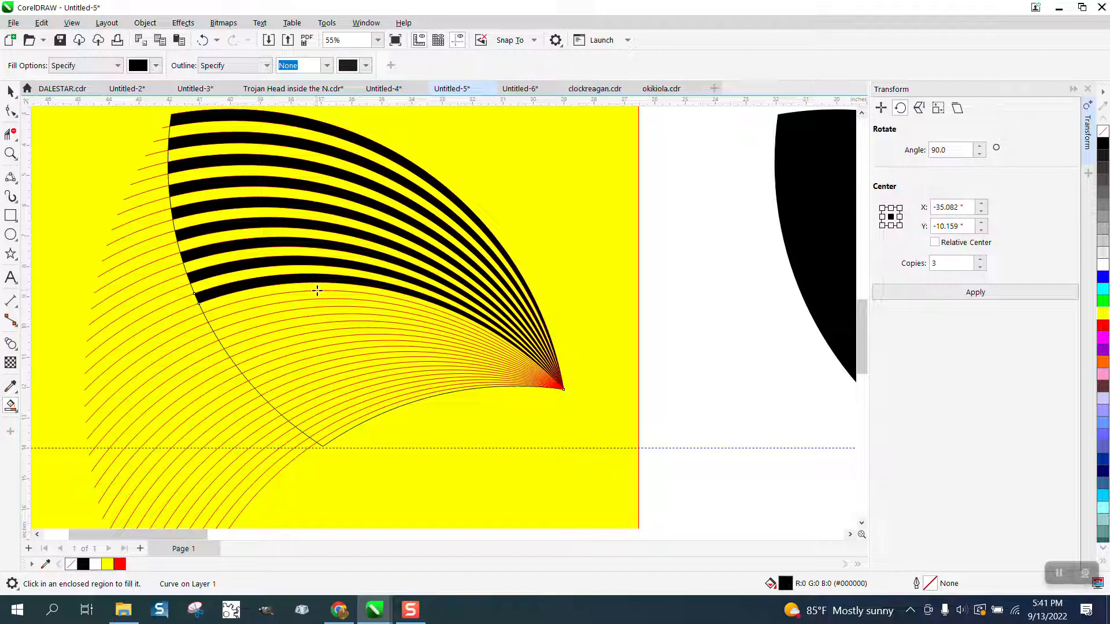
click(317, 290)
click(323, 313)
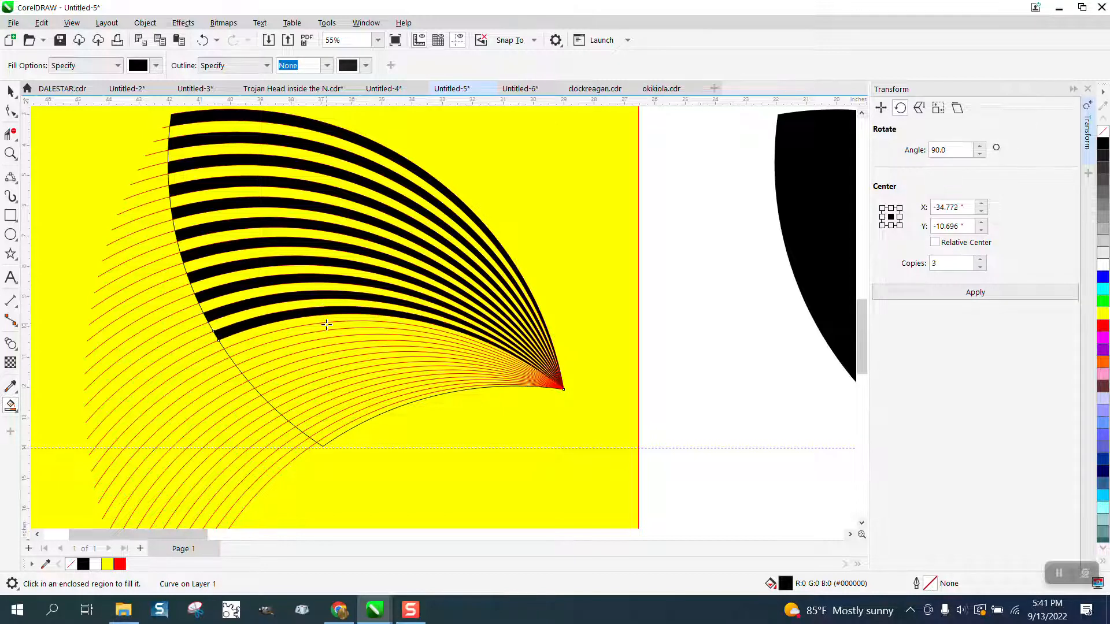
click(330, 329)
click(337, 337)
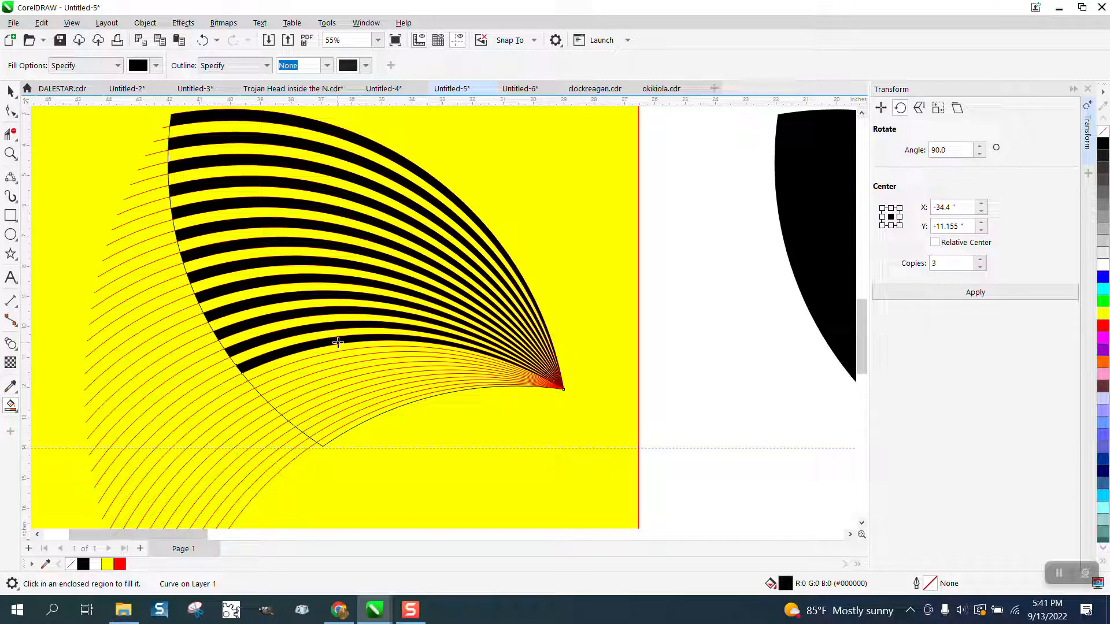
click(339, 353)
click(344, 368)
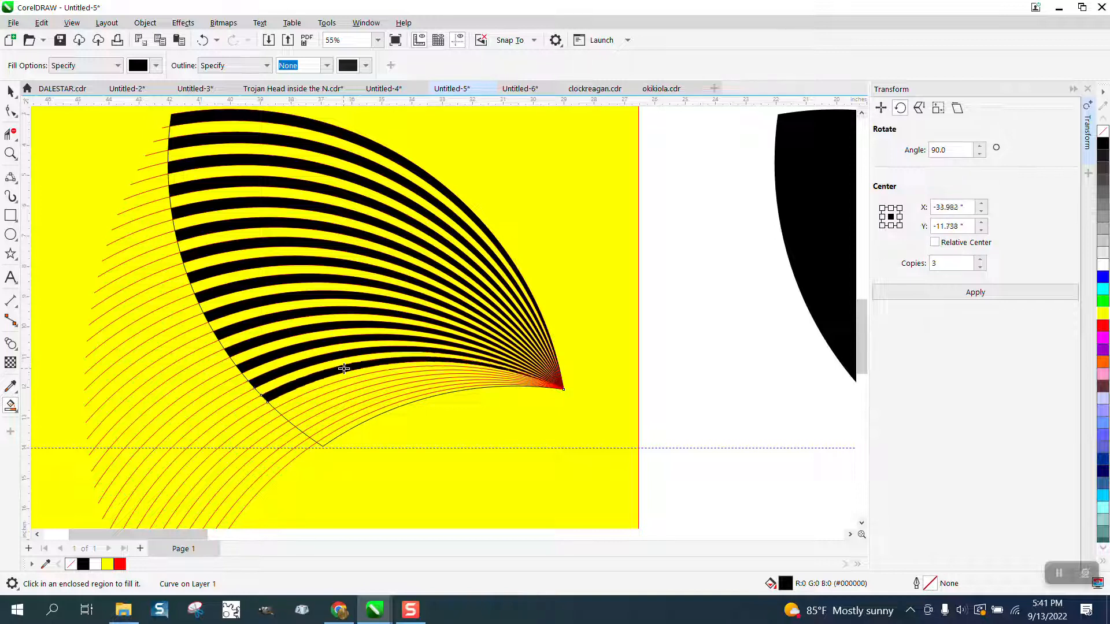
click(342, 382)
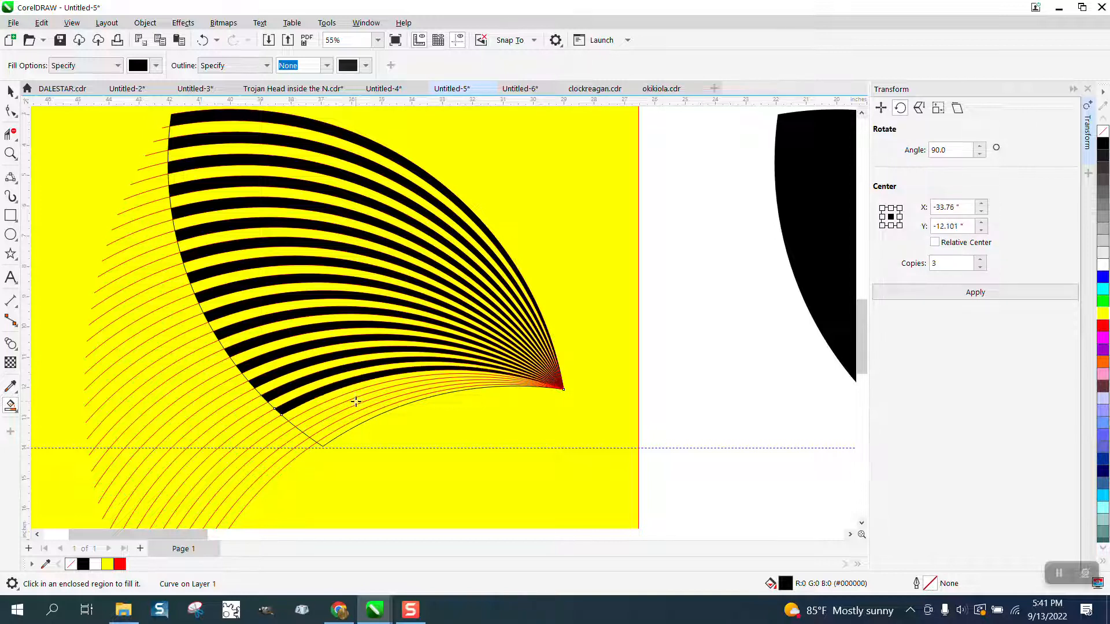
click(349, 398)
click(353, 408)
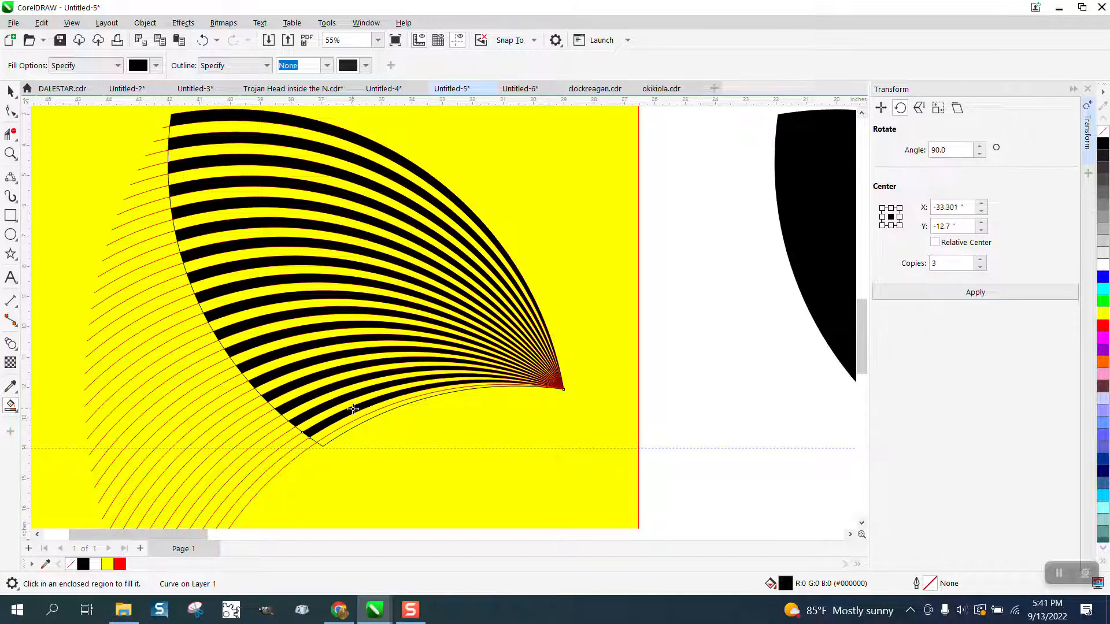
click(363, 422)
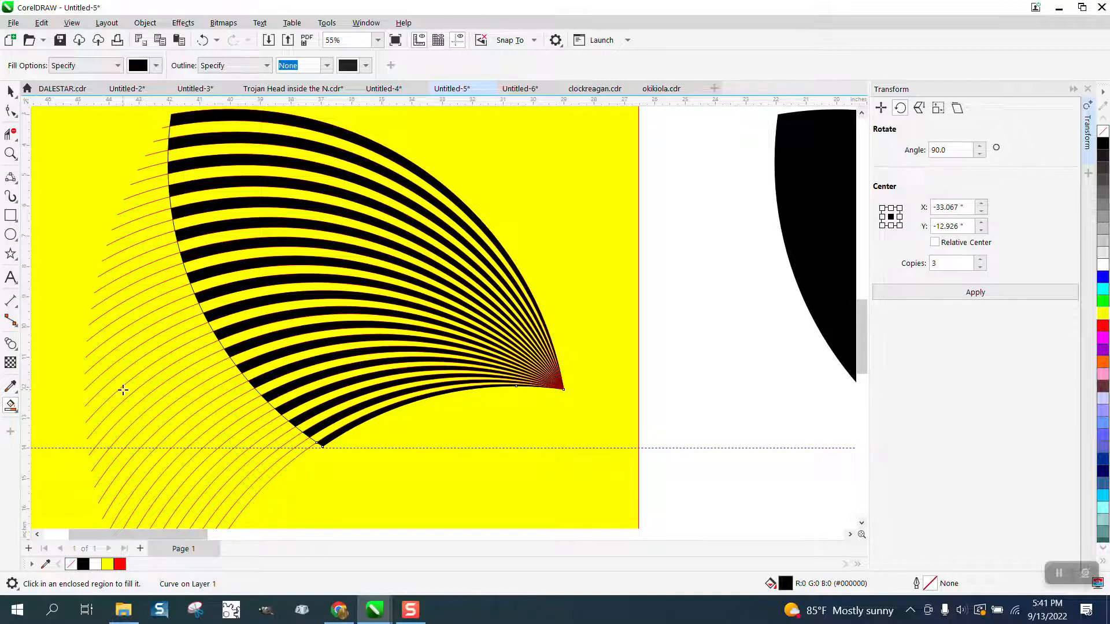
- Set the smart fill color to white and fill the seven uppermost yellow gaps between the blade's black stripes
click(156, 65)
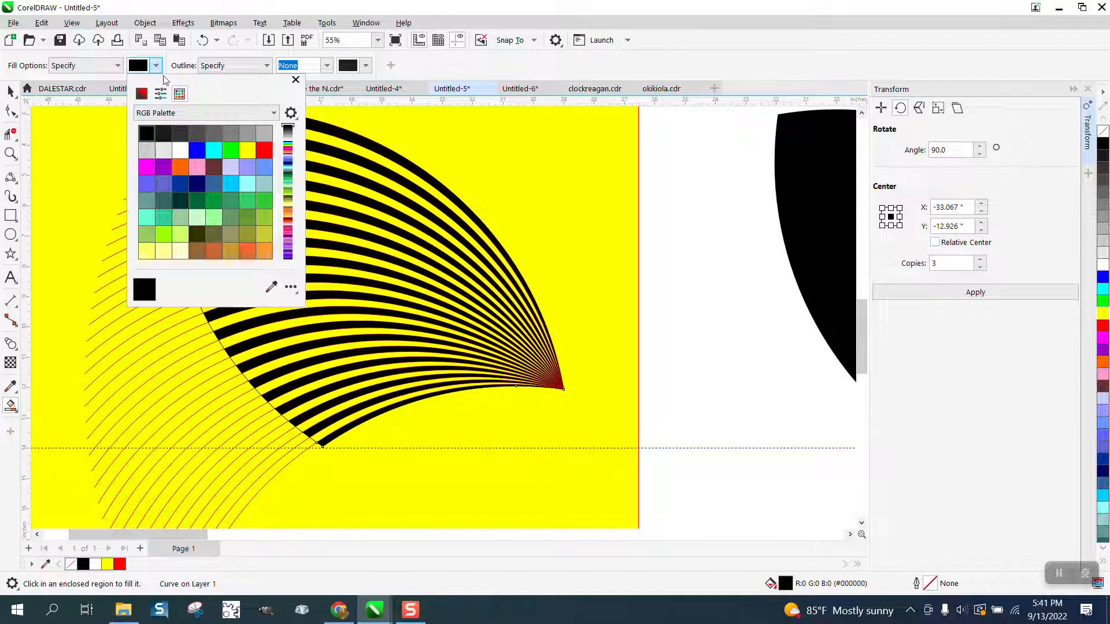
click(181, 151)
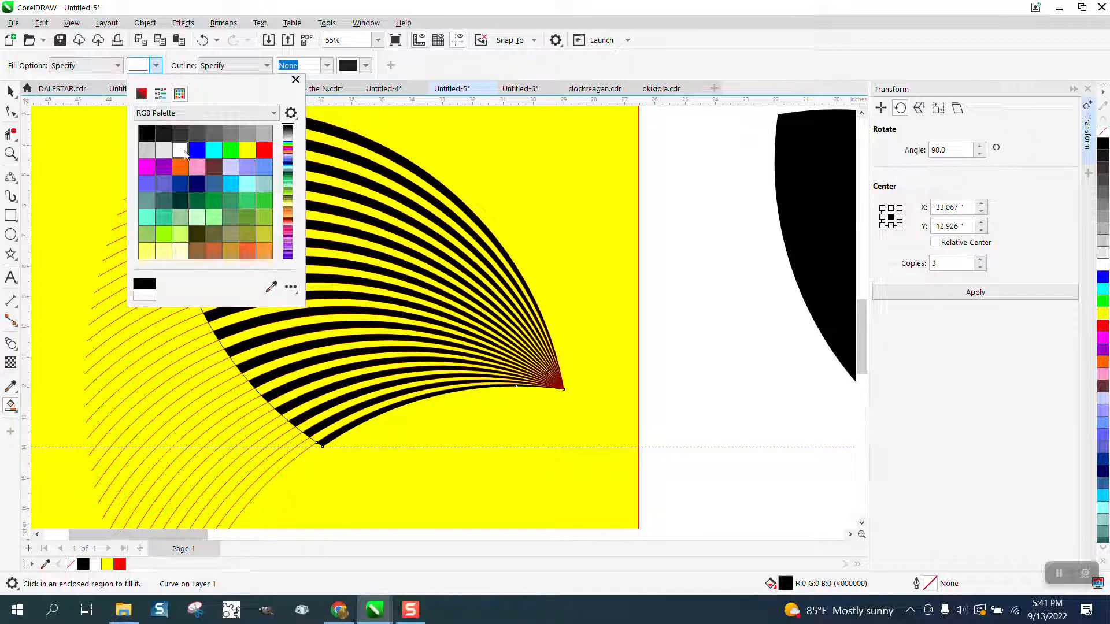
click(339, 145)
click(338, 148)
click(329, 162)
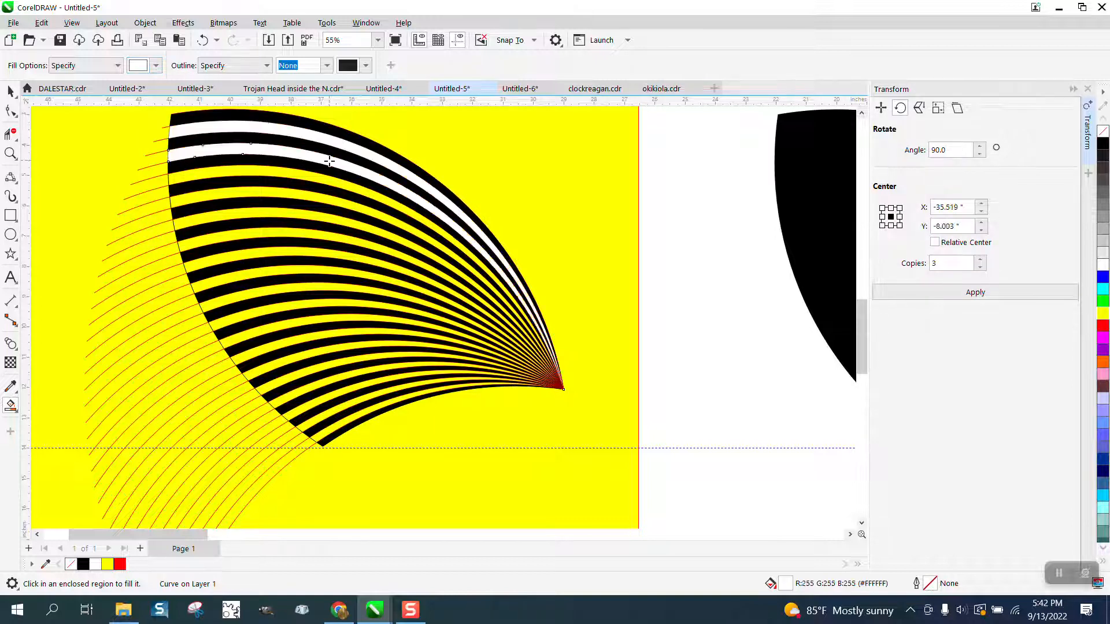
click(322, 181)
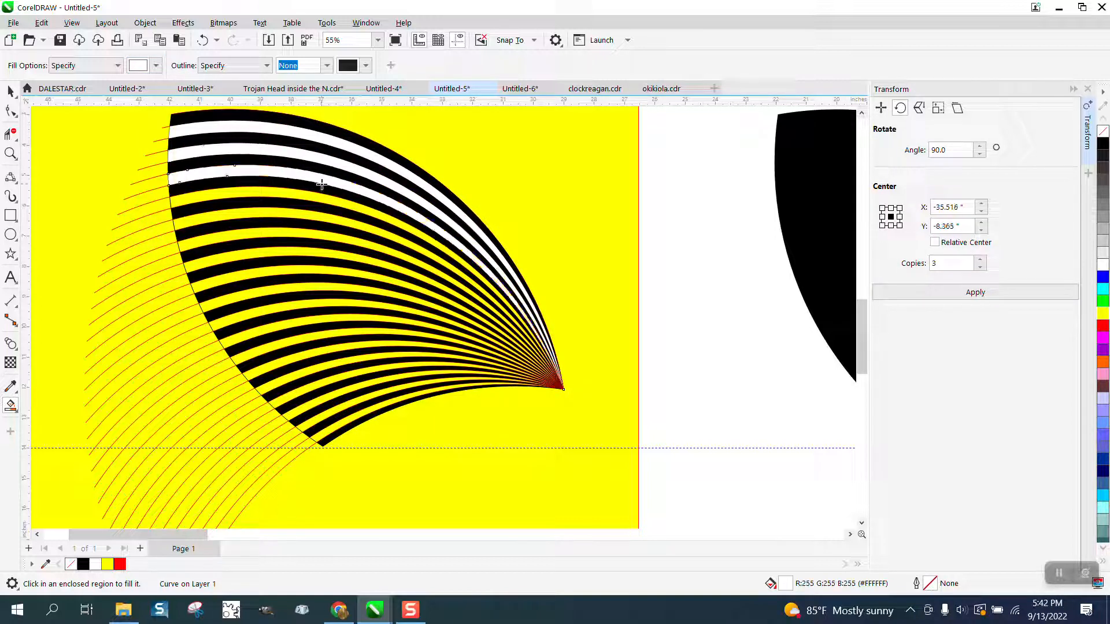
click(318, 203)
click(320, 220)
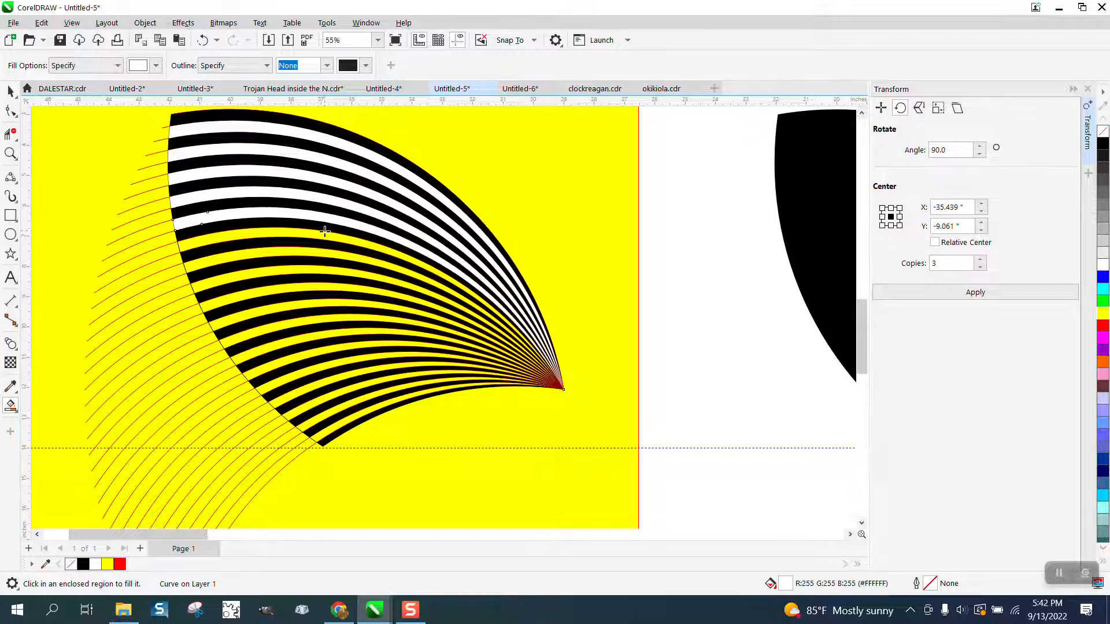
click(324, 233)
click(327, 251)
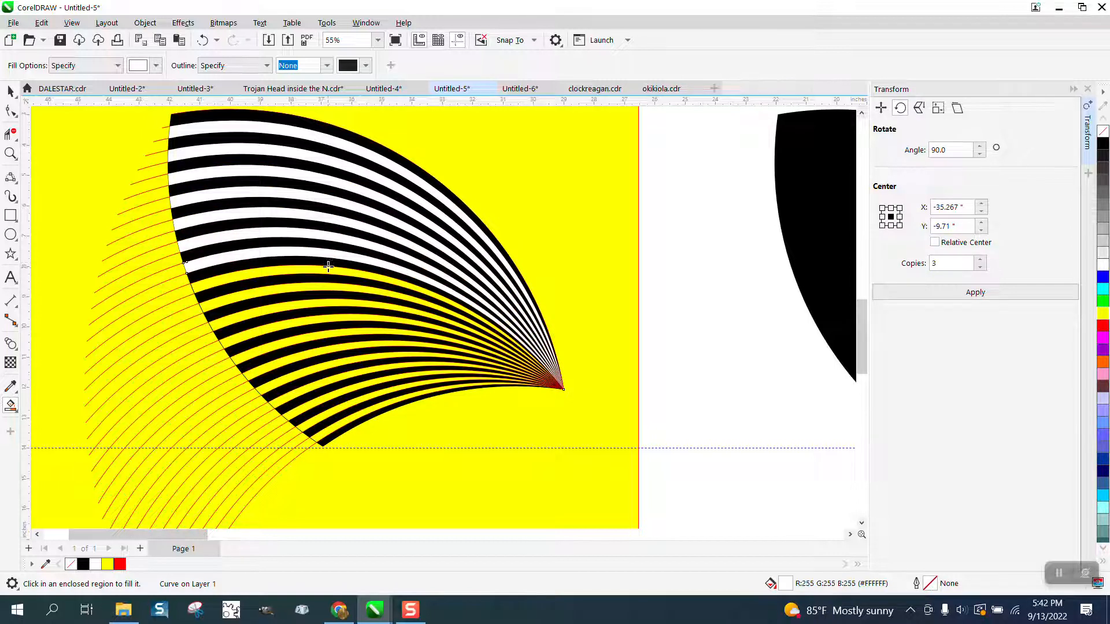
click(327, 269)
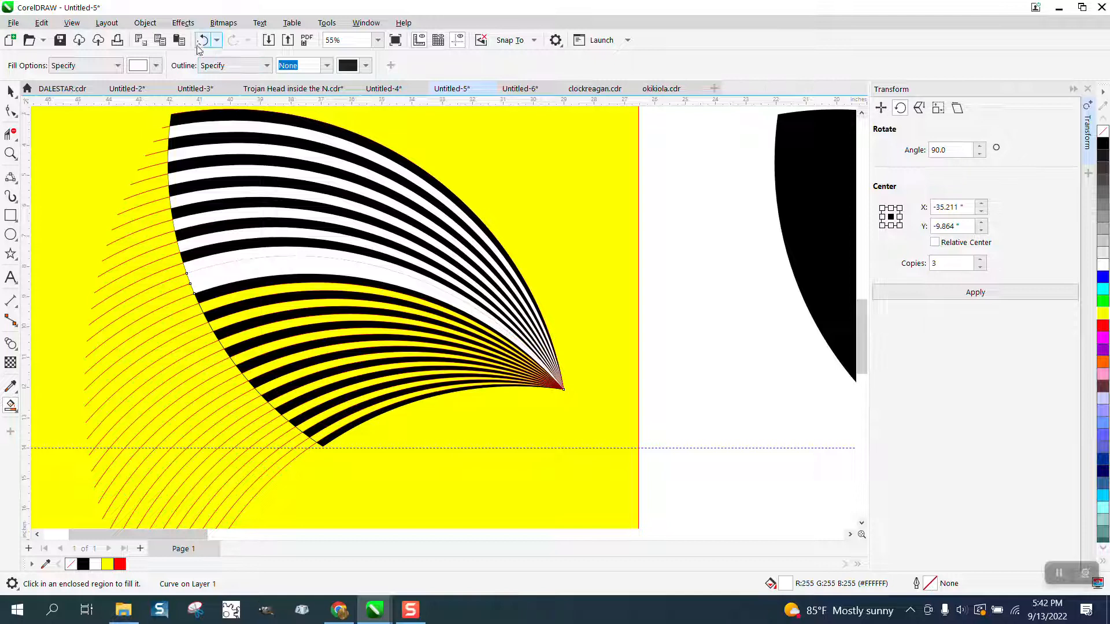
click(203, 40)
click(332, 271)
click(203, 40)
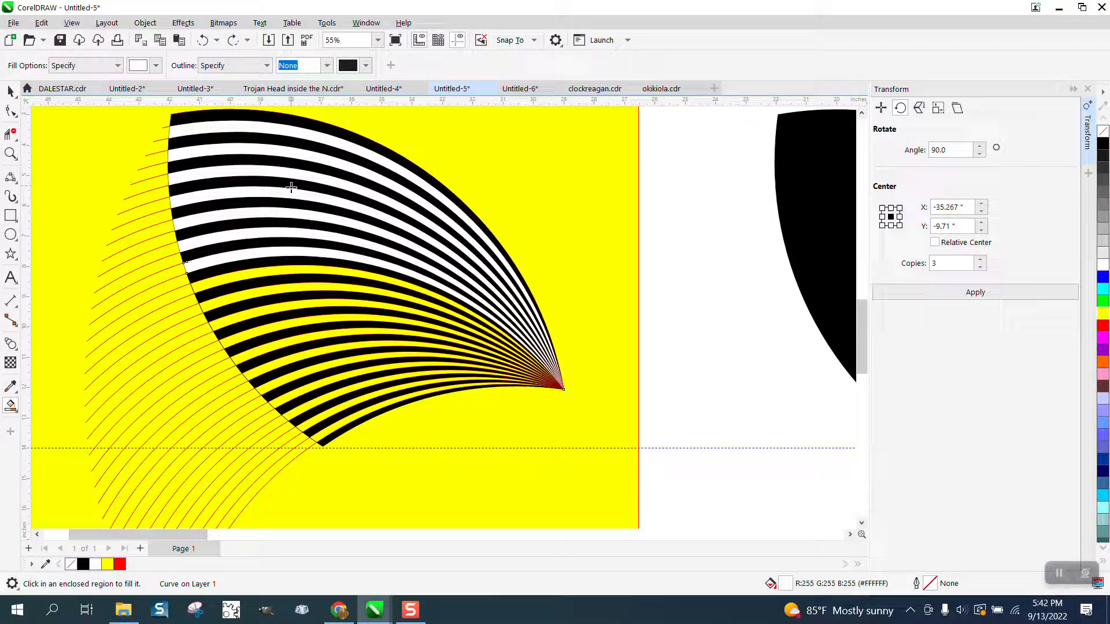
- Smart-fill the yellow gaps in the lower half of the blade with white, from below its middle to its bottom edge
click(305, 289)
click(307, 303)
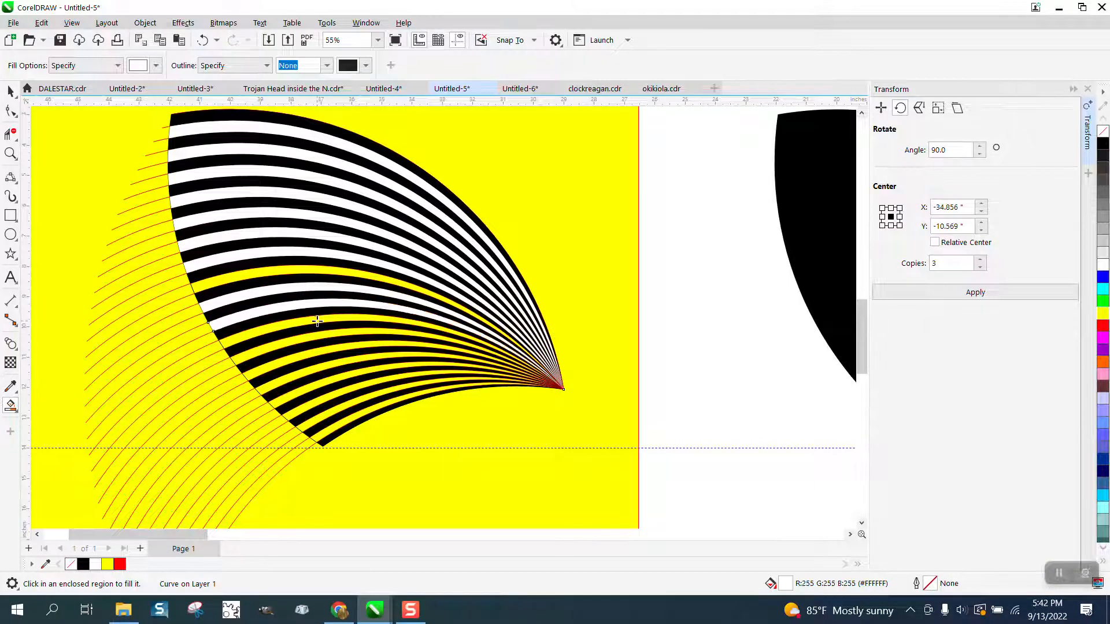
click(319, 327)
click(327, 336)
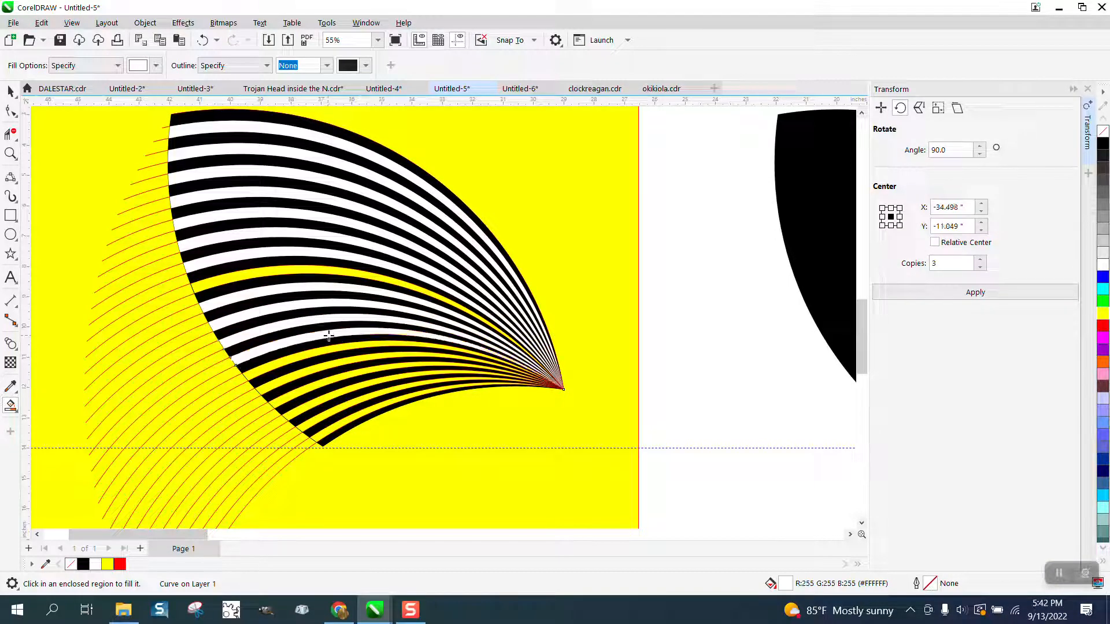
click(339, 353)
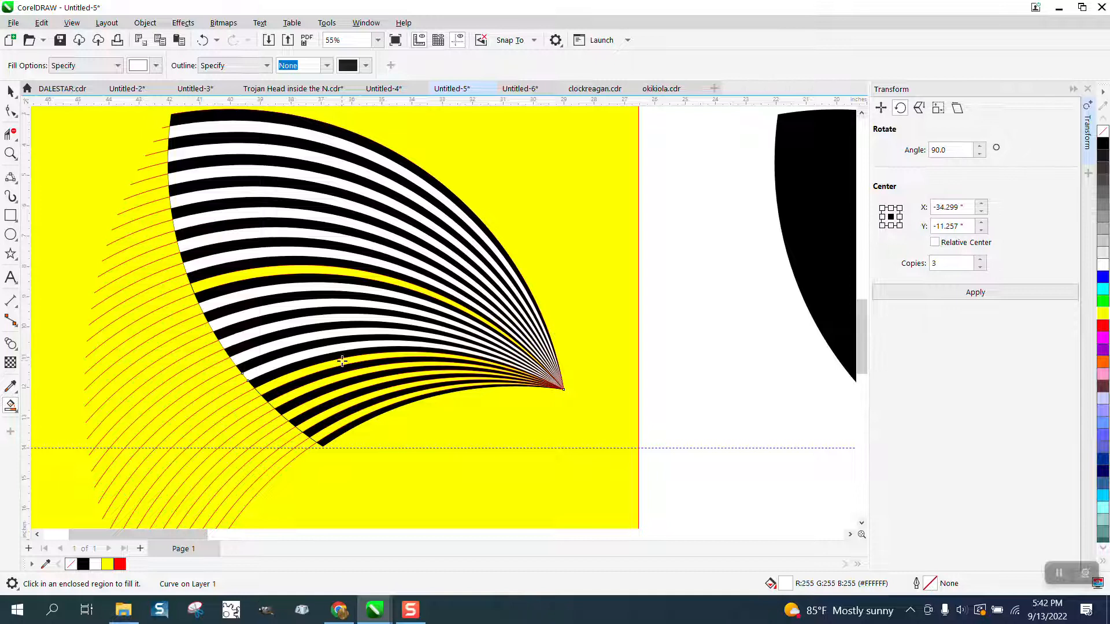
click(342, 361)
click(353, 373)
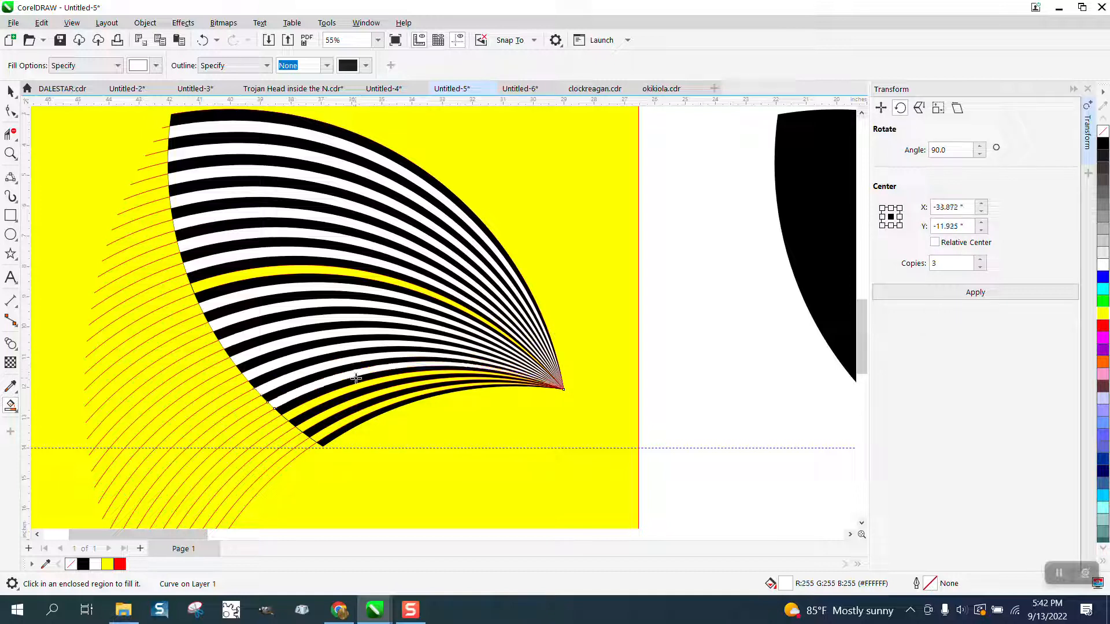
click(363, 389)
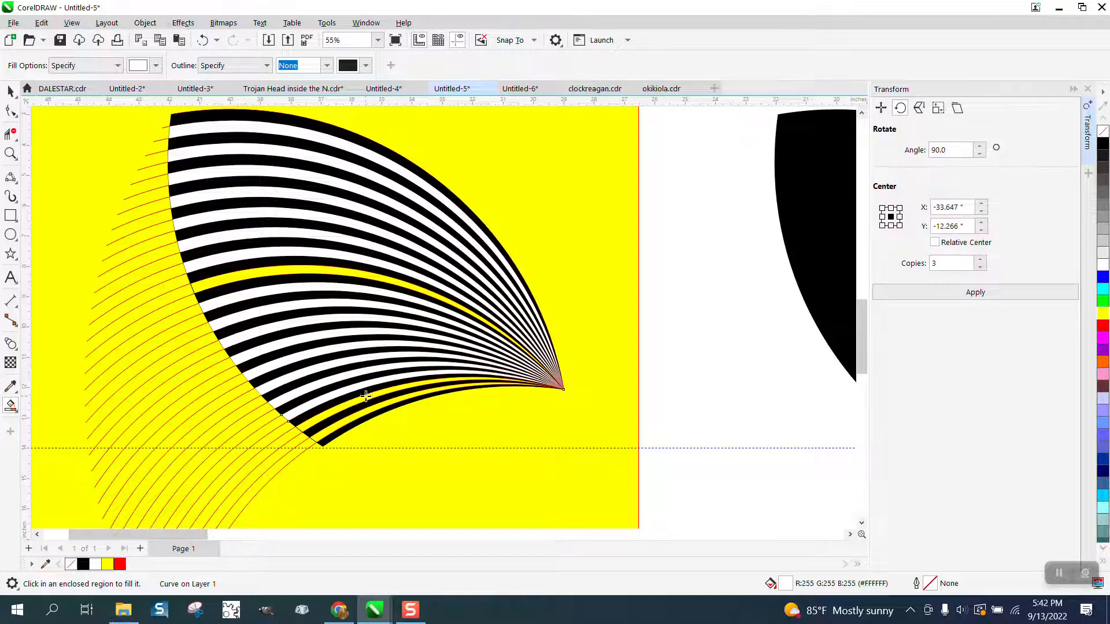
click(365, 396)
click(373, 406)
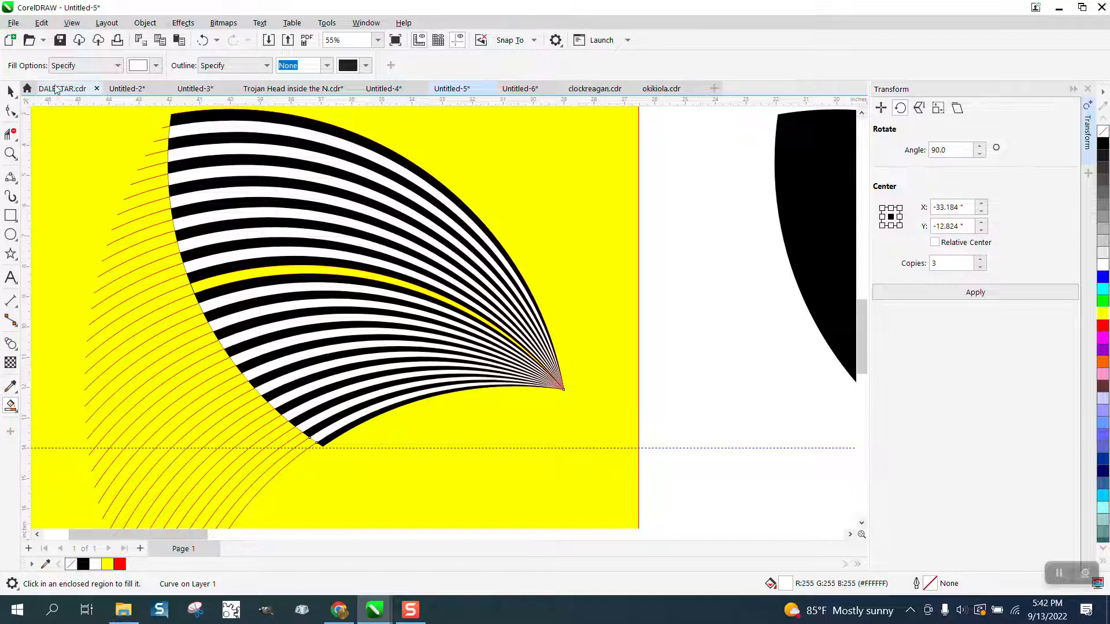
- Delete the black stripe above the one remaining yellow gap and smart-fill the band just below it with white
click(11, 90)
click(659, 165)
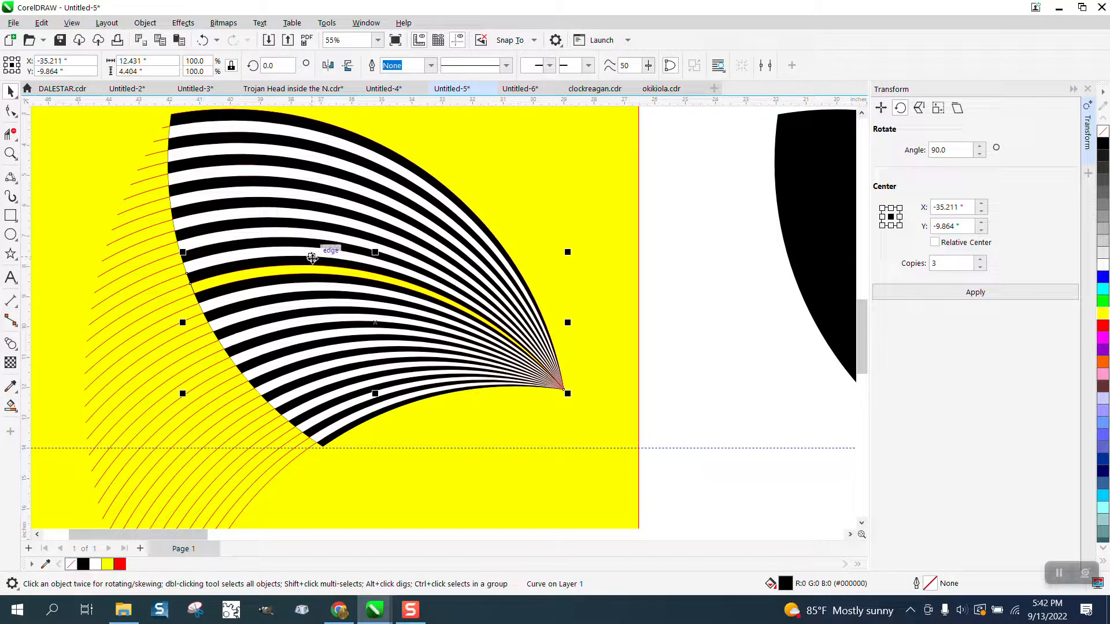
key(Delete)
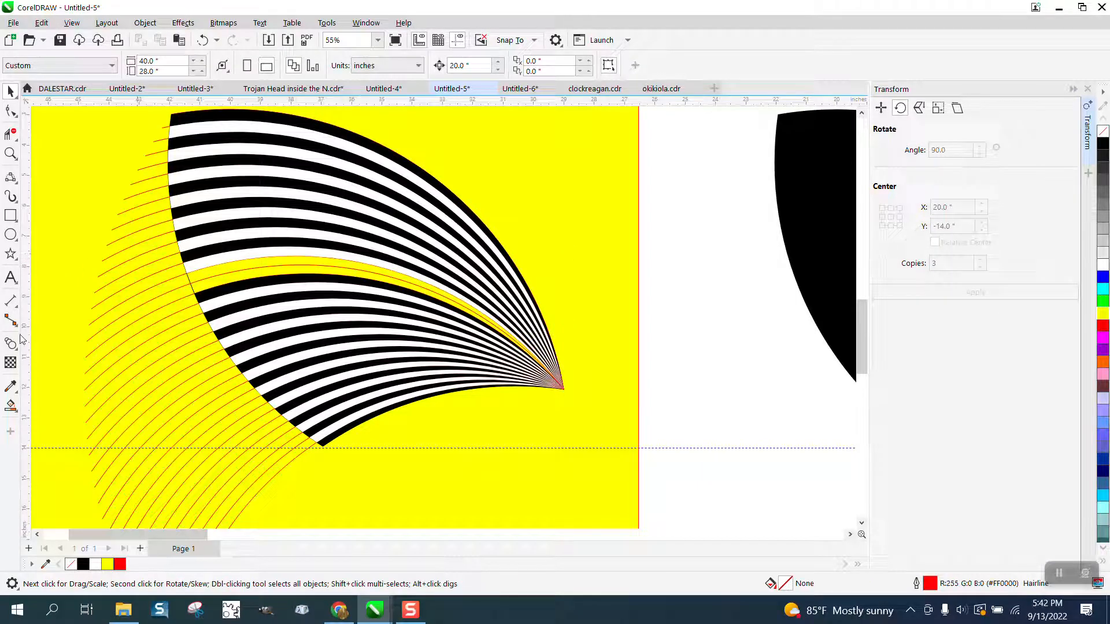
click(11, 402)
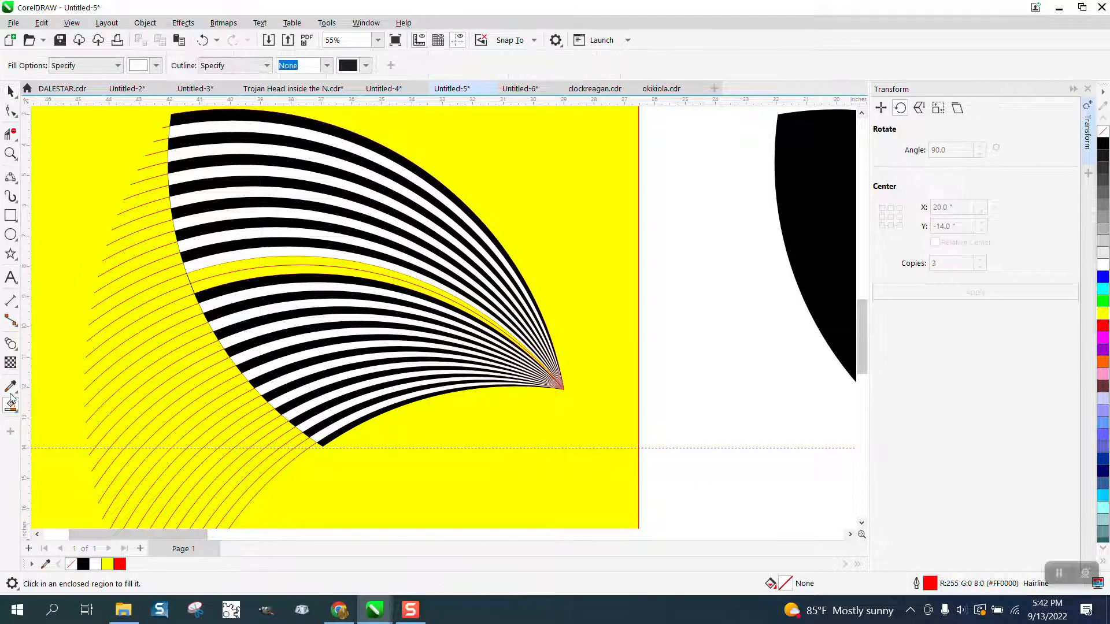
click(287, 272)
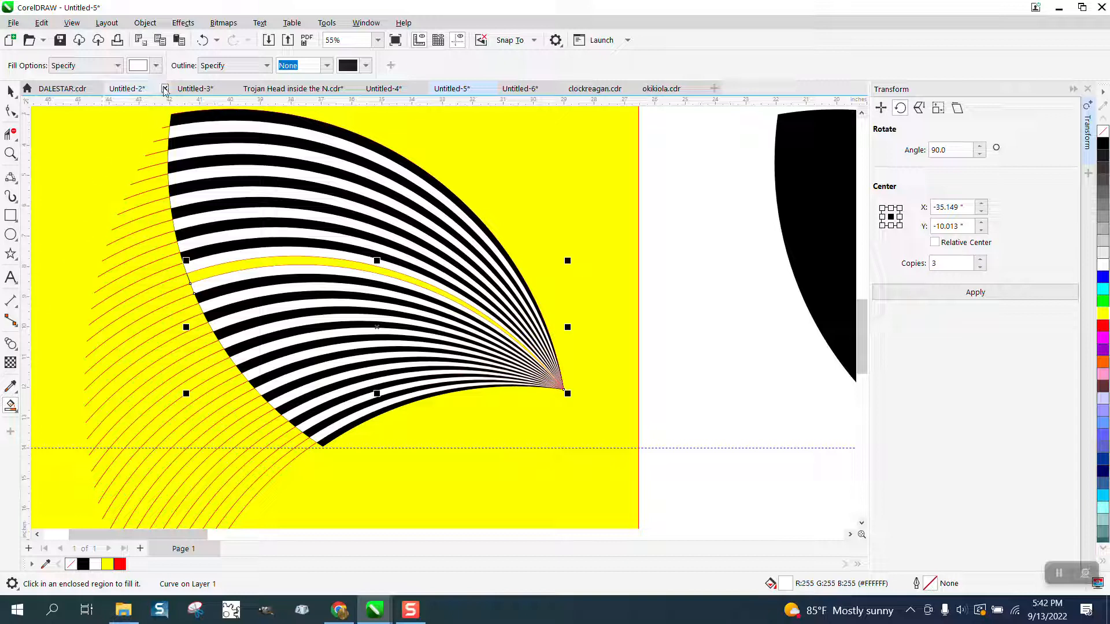
- Set the smart fill color to black and refill the emptied stripe in the middle of the blade
click(156, 65)
click(147, 133)
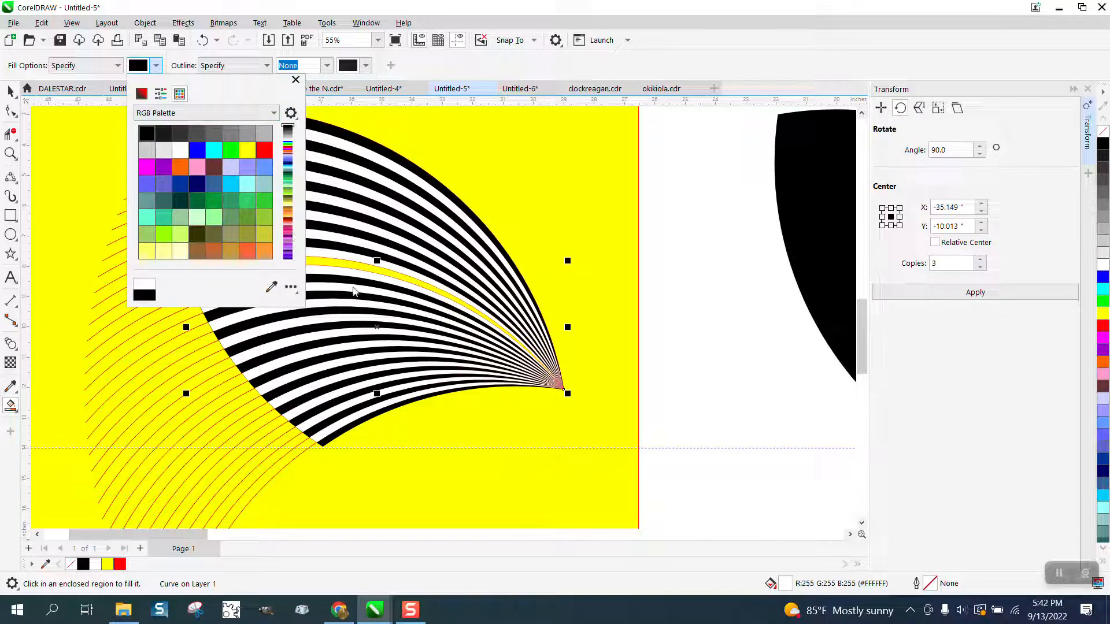
click(364, 272)
scroll(444, 267, down, 2)
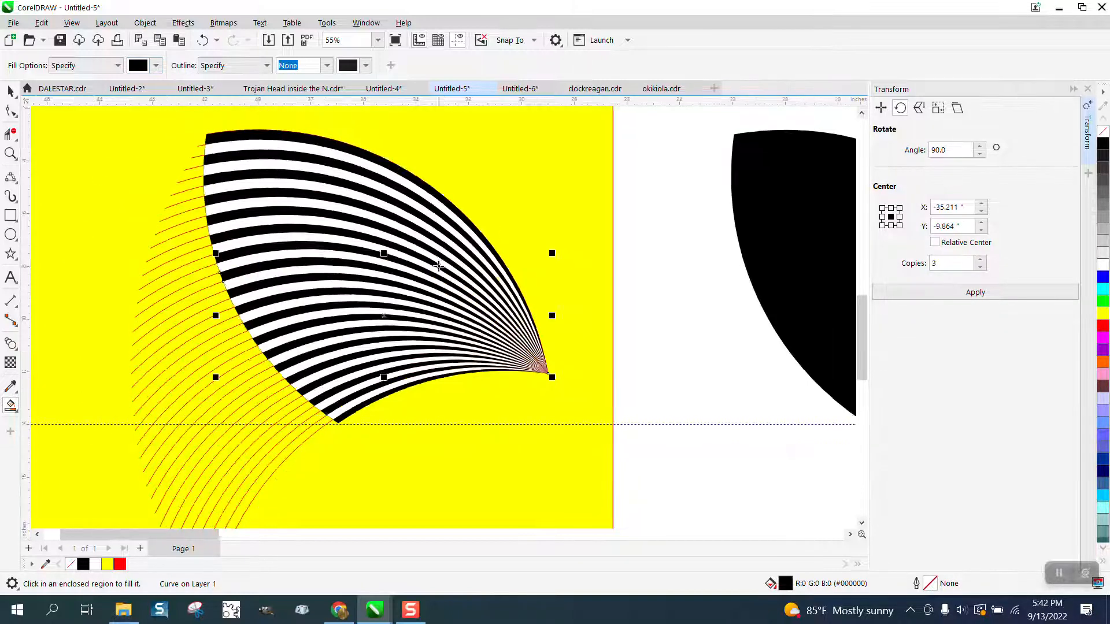
- Select the yellow background rectangle along with the arcs crossing its outer side, and delete them
click(11, 90)
scroll(245, 159, down, 1)
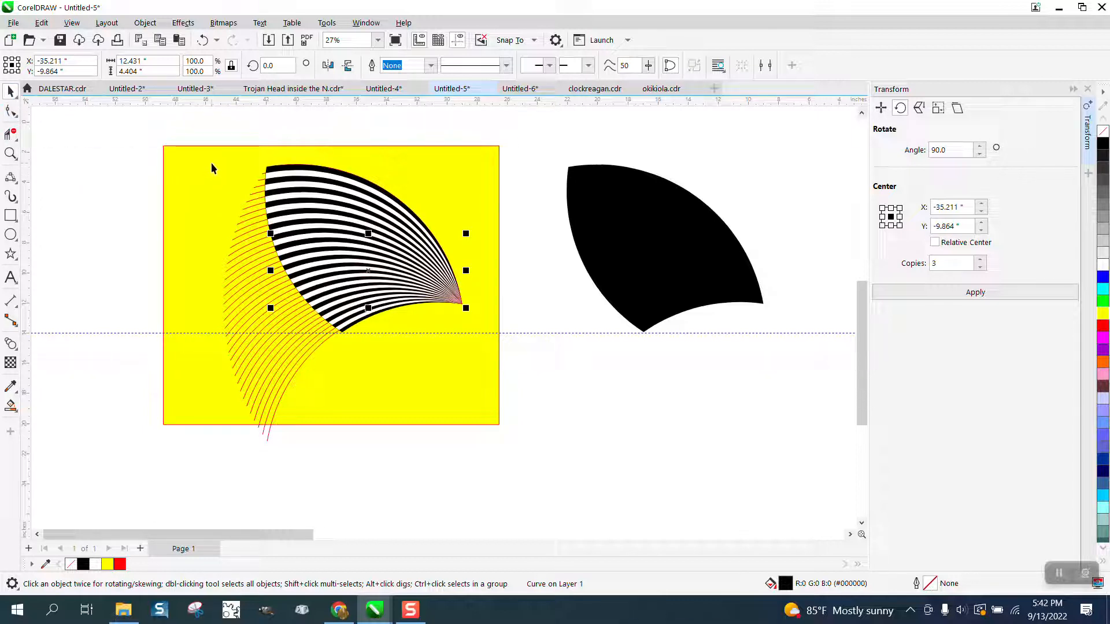
drag(211, 165, 247, 306)
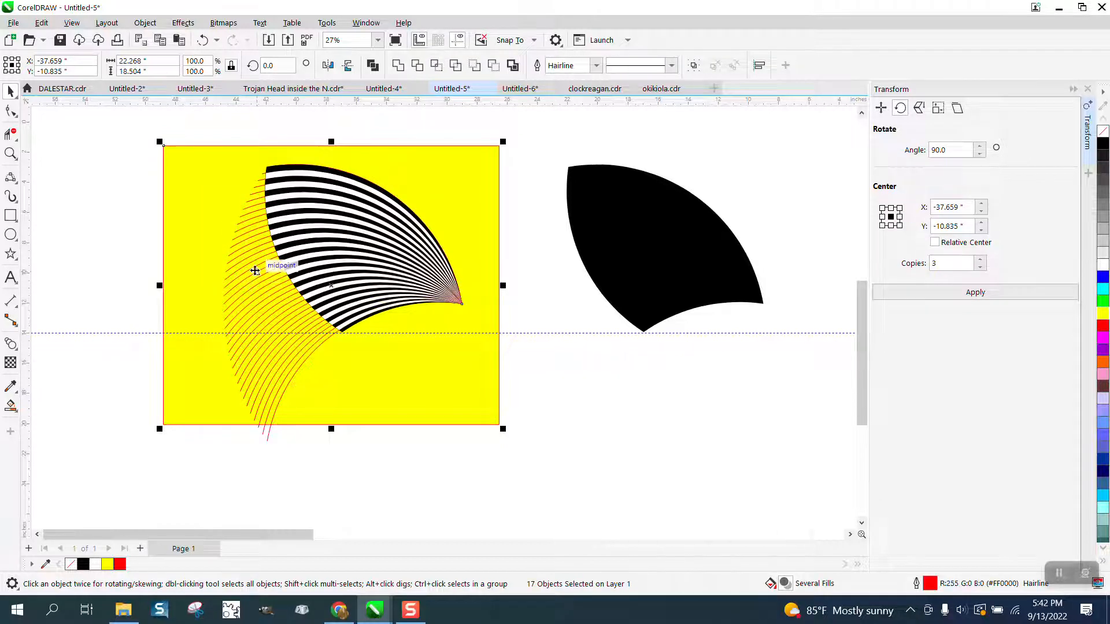
key(XF86Calculator)
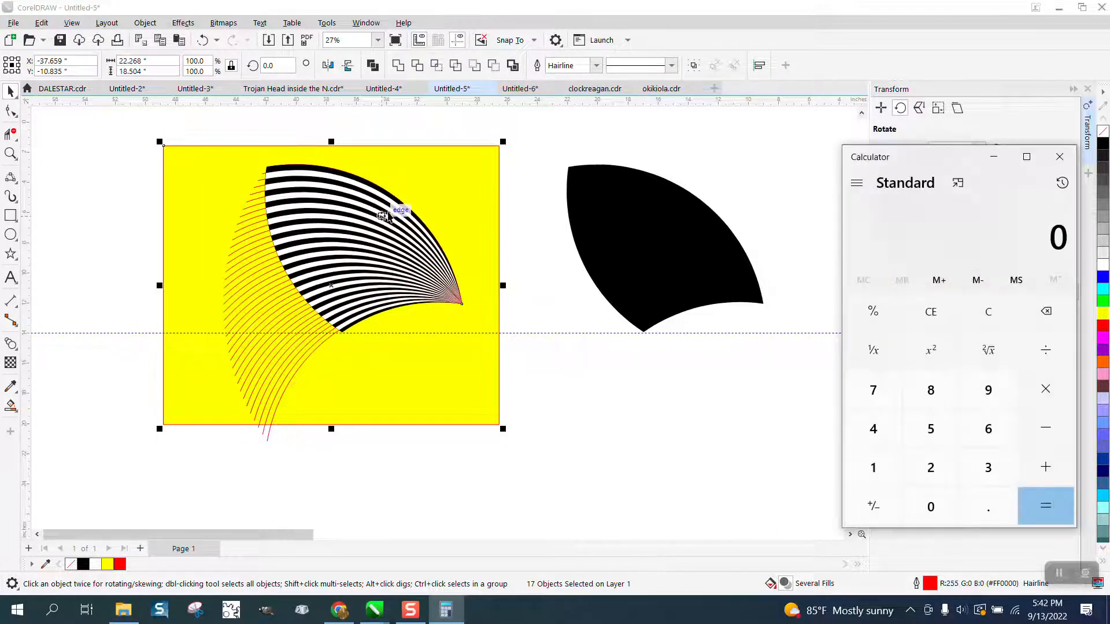
click(1062, 160)
key(Delete)
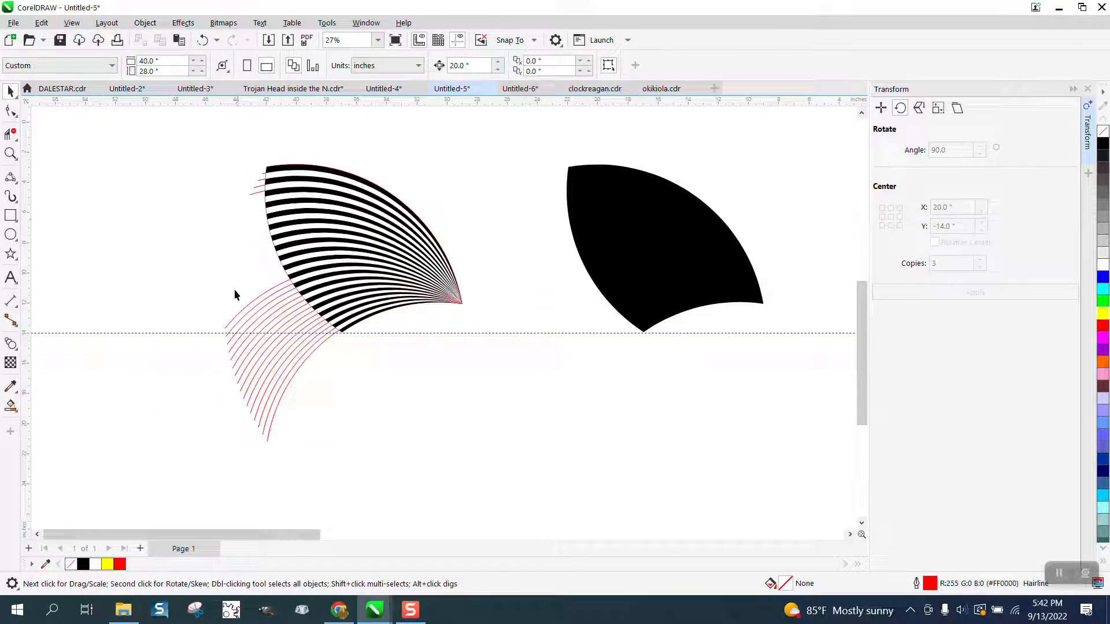
- Delete the remaining red arcs that stick out past the striped blade's lower and upper outer edge
drag(213, 330, 270, 424)
drag(212, 302, 292, 447)
key(Delete)
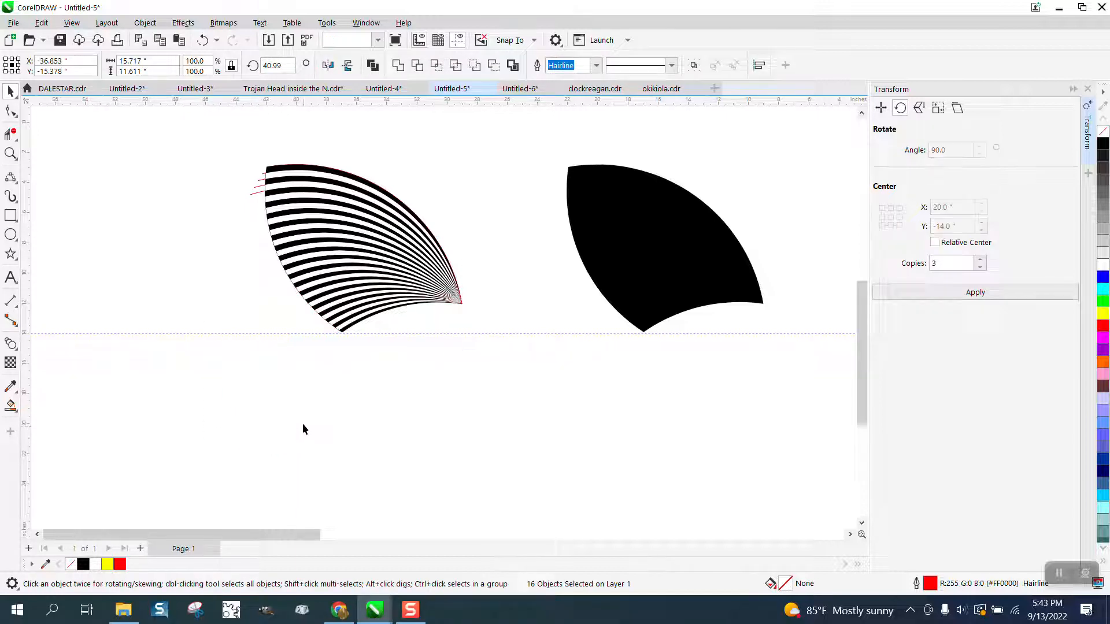
click(260, 192)
key(Delete)
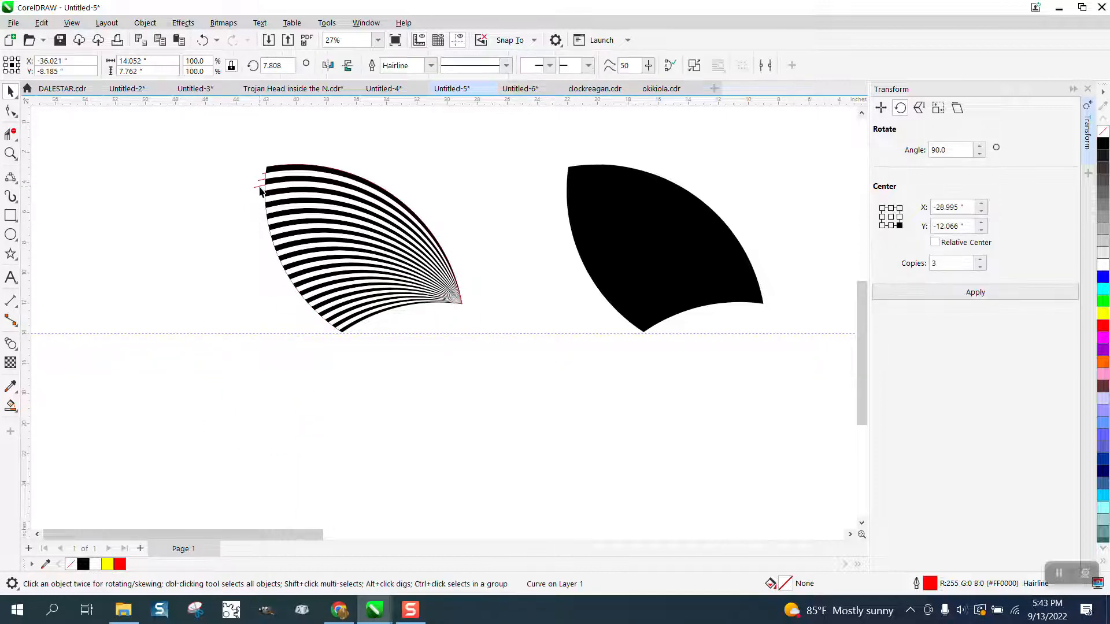
click(260, 187)
key(Delete)
click(259, 180)
key(Delete)
click(263, 173)
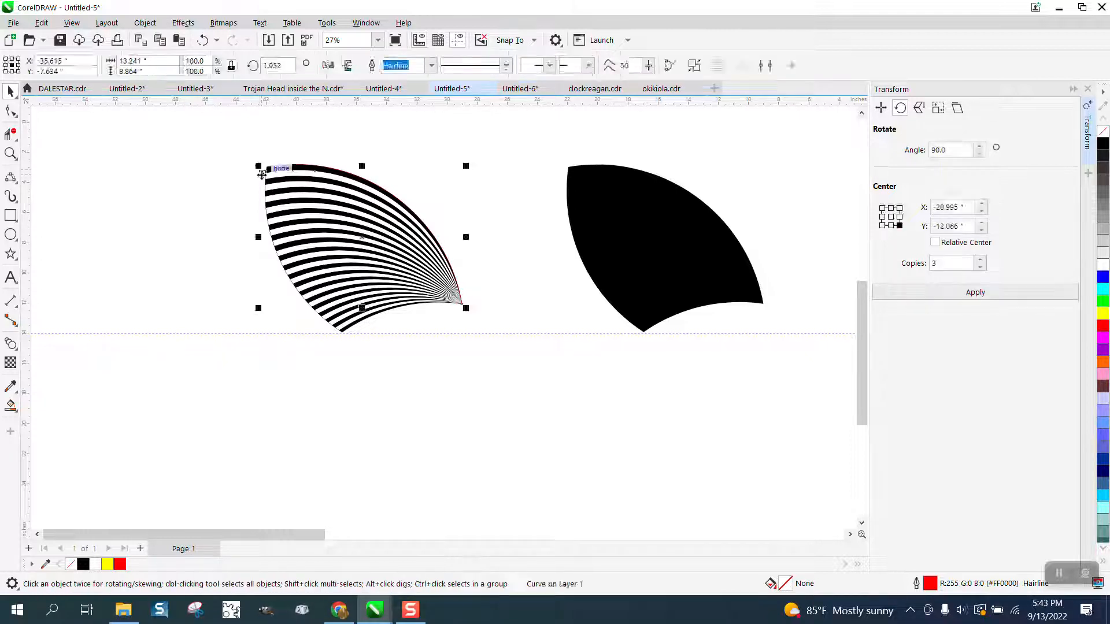
key(Delete)
- Select all objects of the striped blade and remove their outlines
drag(244, 140, 282, 216)
drag(492, 369, 493, 370)
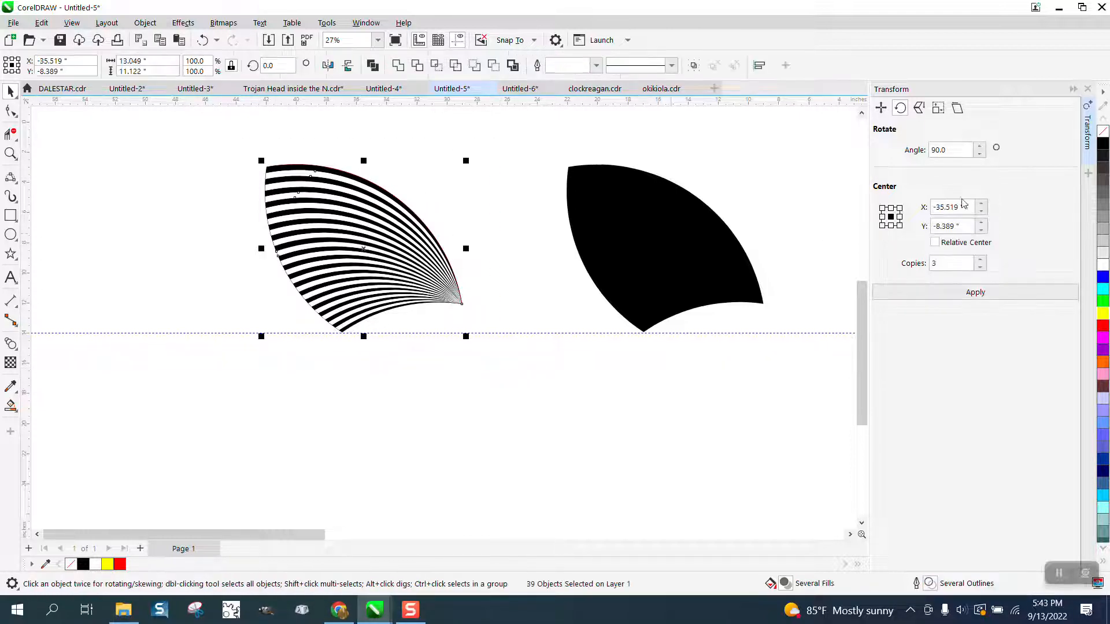
right_click(1104, 136)
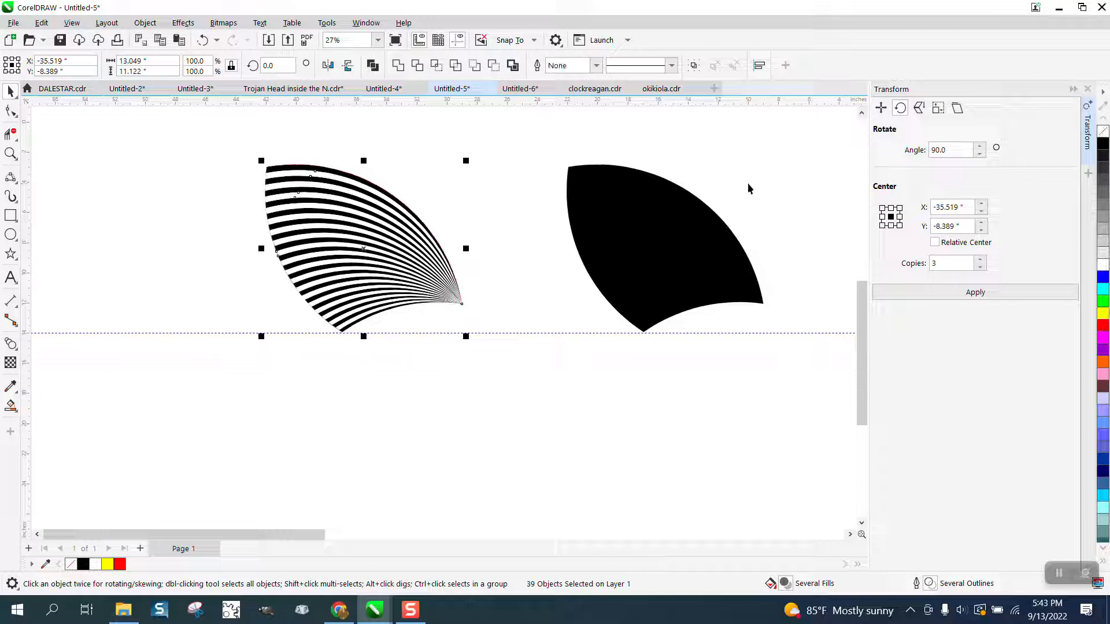
- Move the solid black blade 20 in left onto the striped blade and bring it to the front
scroll(630, 231, down, 1)
scroll(630, 231, down, 2)
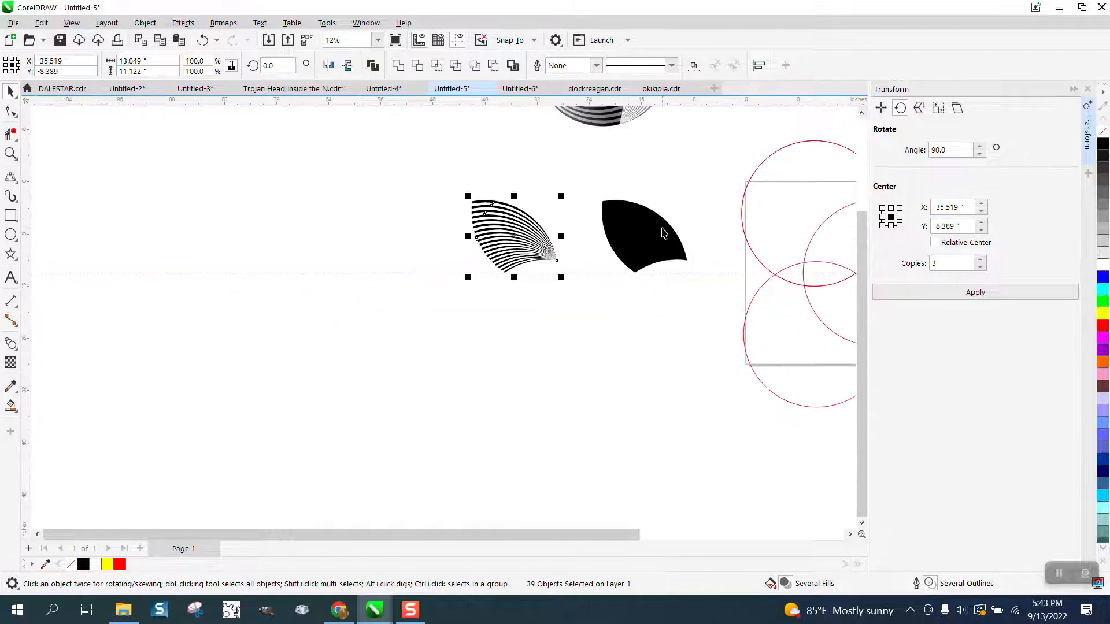
scroll(666, 233, down, 1)
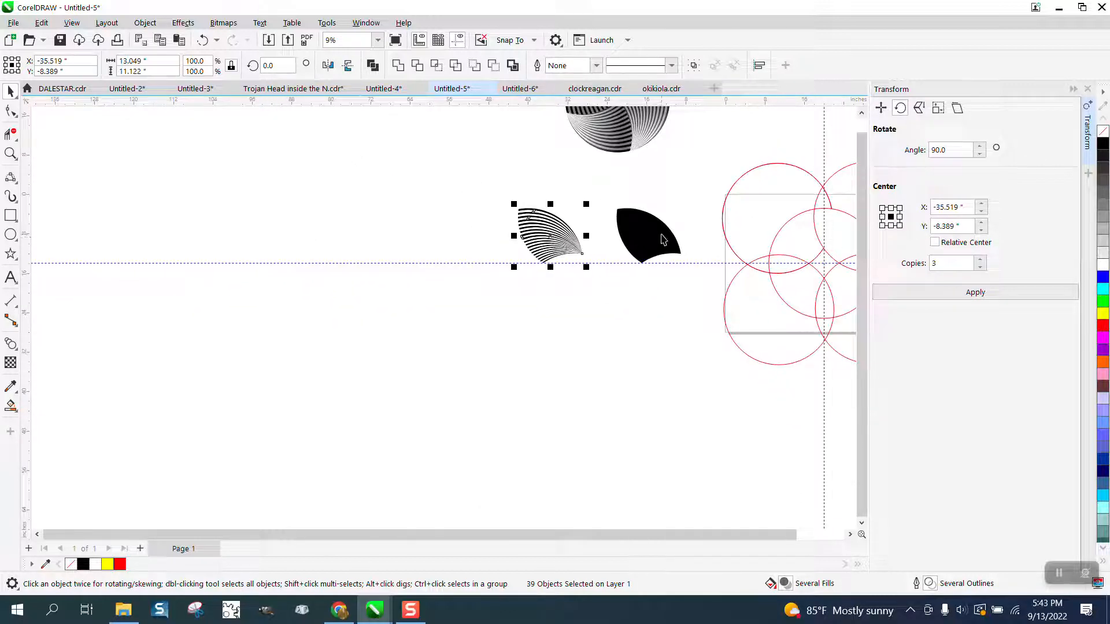
click(661, 242)
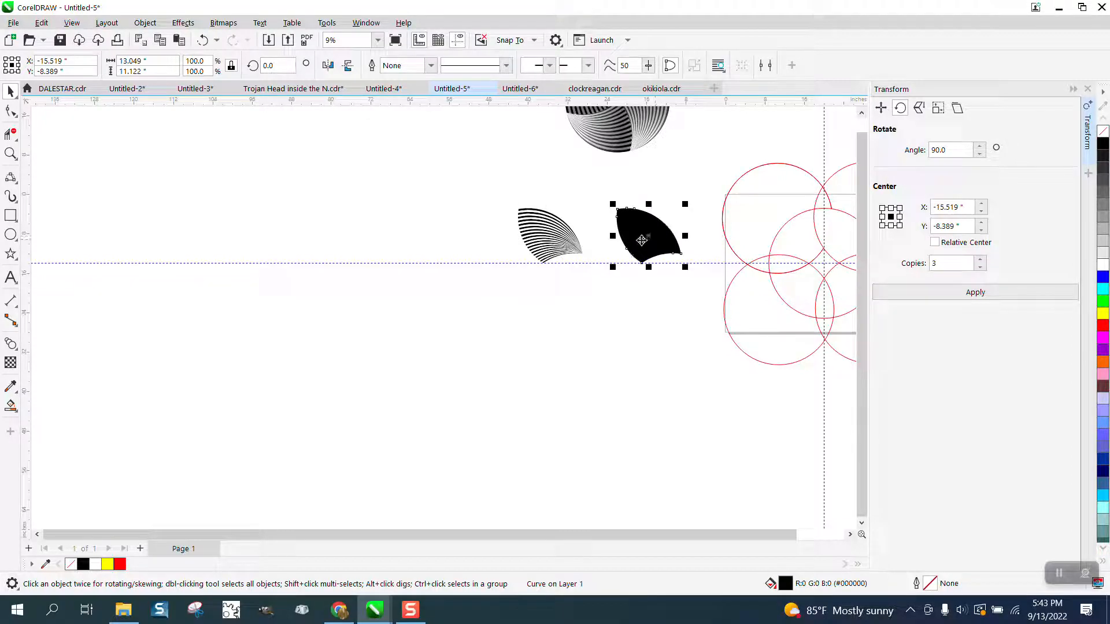
key(ctrl+z)
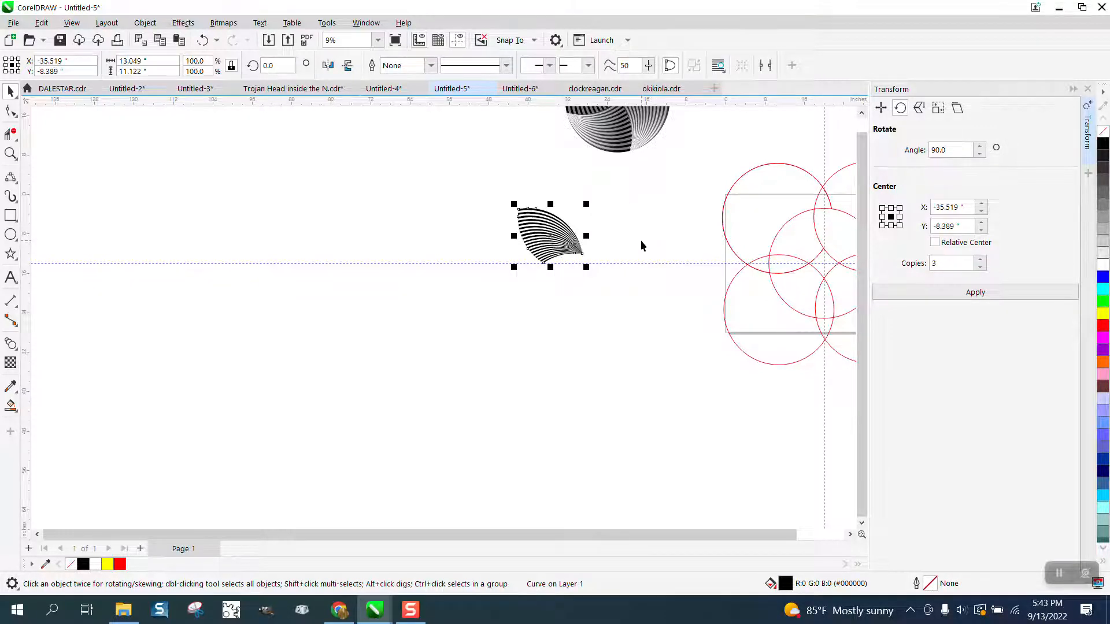
click(145, 23)
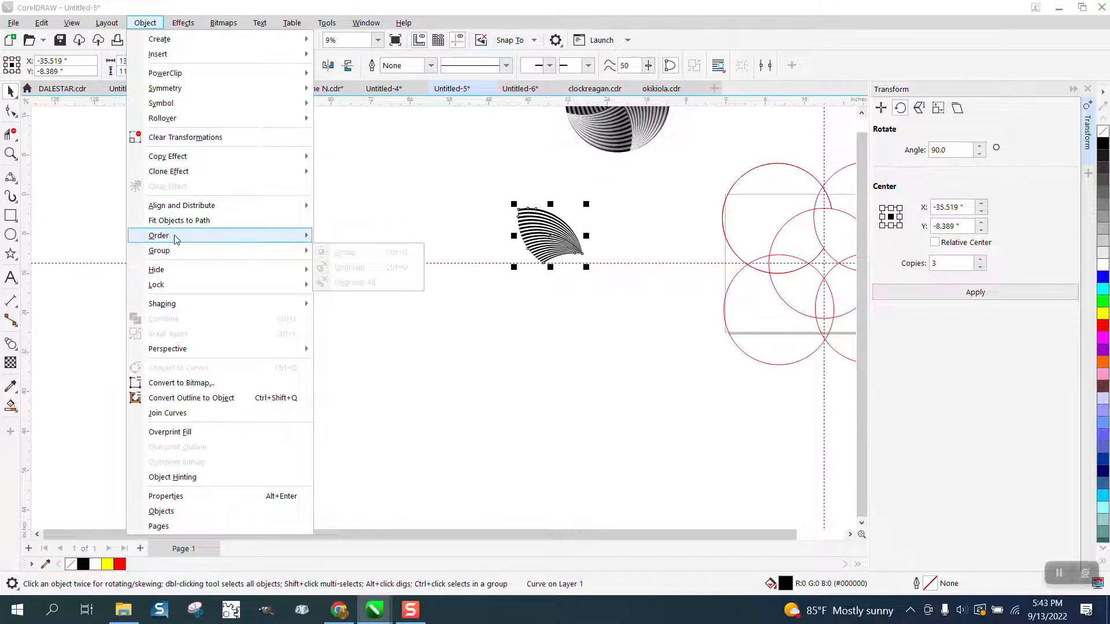
mouse_move(177, 238)
click(360, 240)
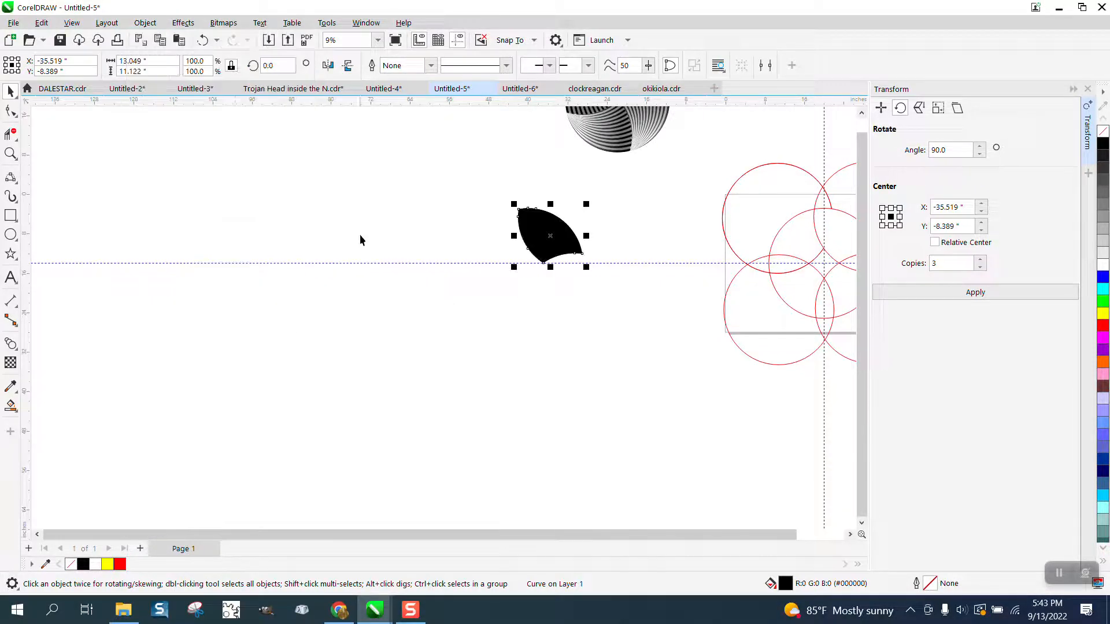
- Apply a fountain transparency to the black blade, running from opaque at its wide outer edge to transparent at its pointed tip
click(10, 153)
drag(699, 342, 699, 342)
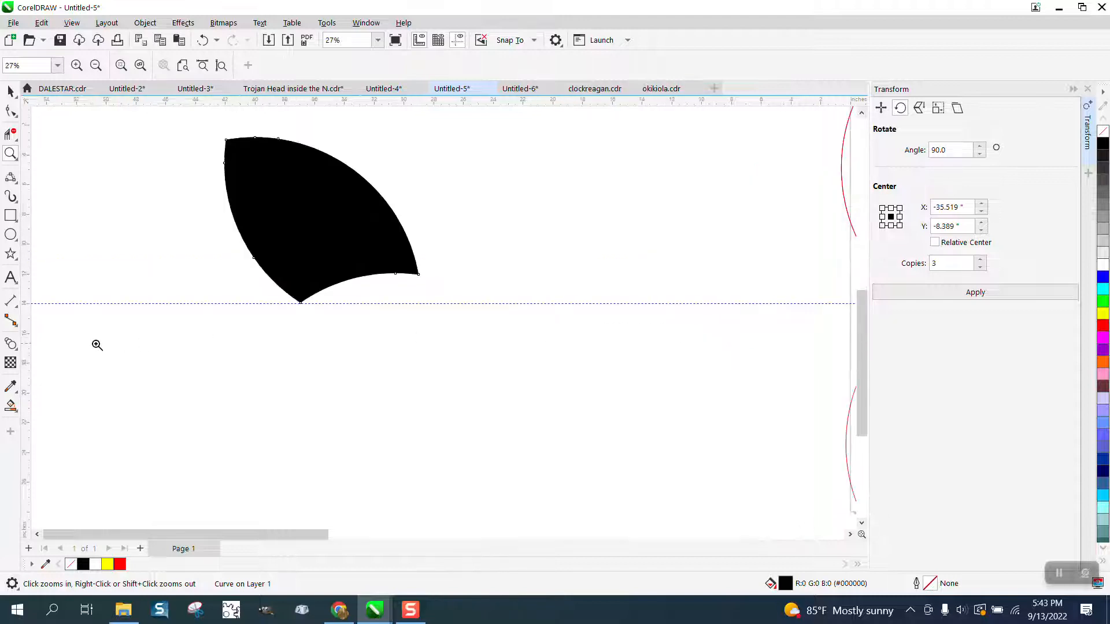
click(11, 363)
mouse_move(250, 219)
mouse_down()
mouse_move(375, 227)
mouse_move(404, 240)
mouse_move(425, 272)
mouse_move(293, 240)
mouse_move(258, 201)
mouse_up()
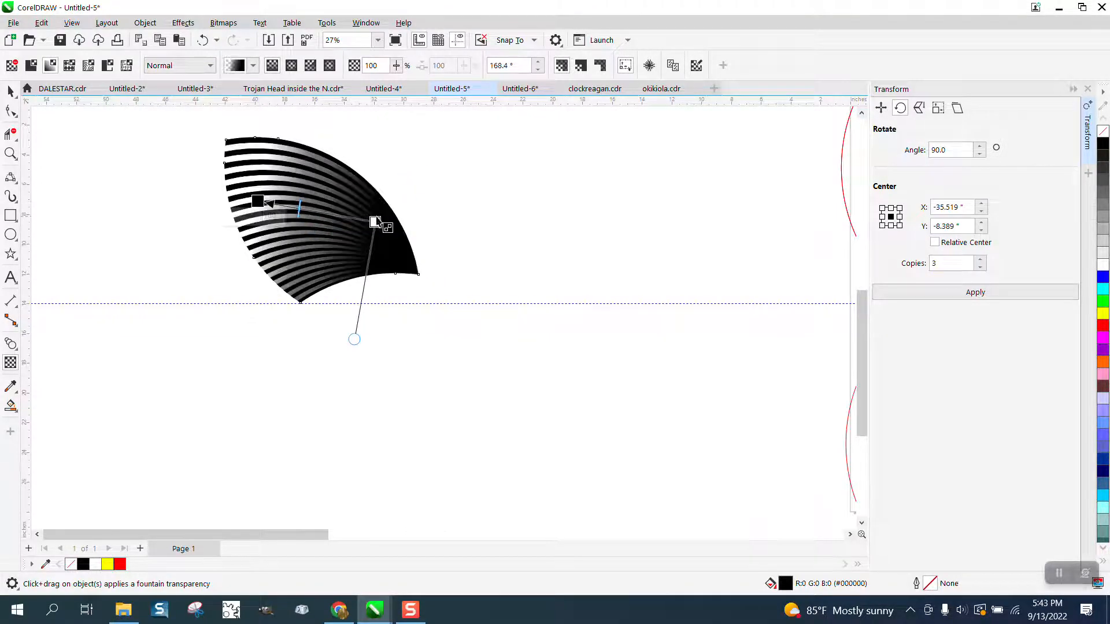
drag(375, 222, 417, 266)
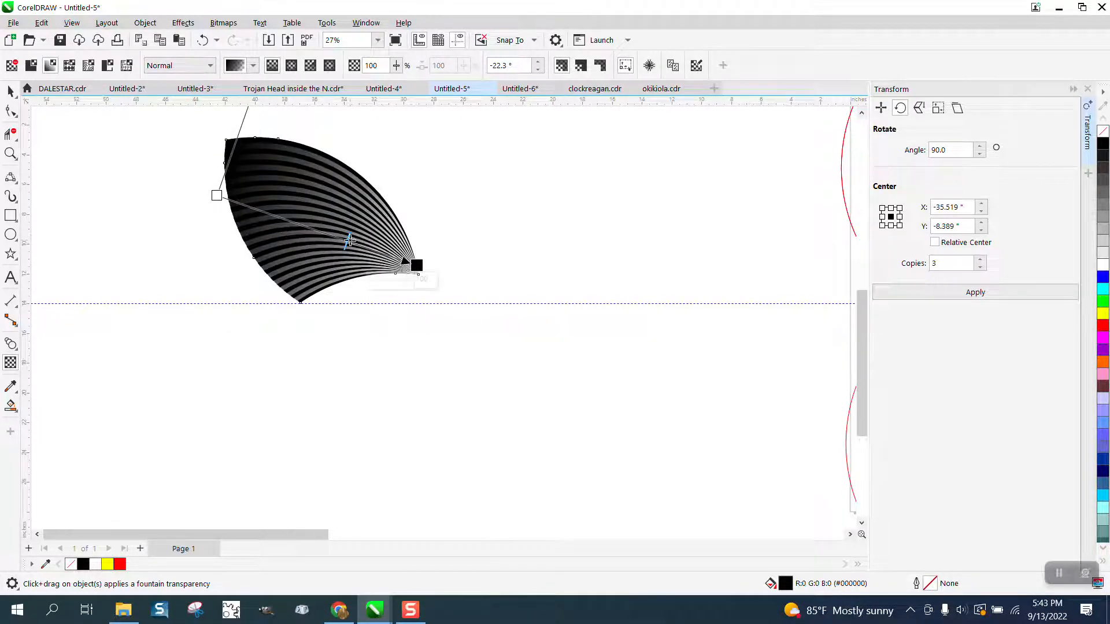
- Shift the transparency midpoint toward the blade's outer edge and lower its opaque start to angle the gradient about -7.7°
drag(350, 240, 279, 217)
click(415, 264)
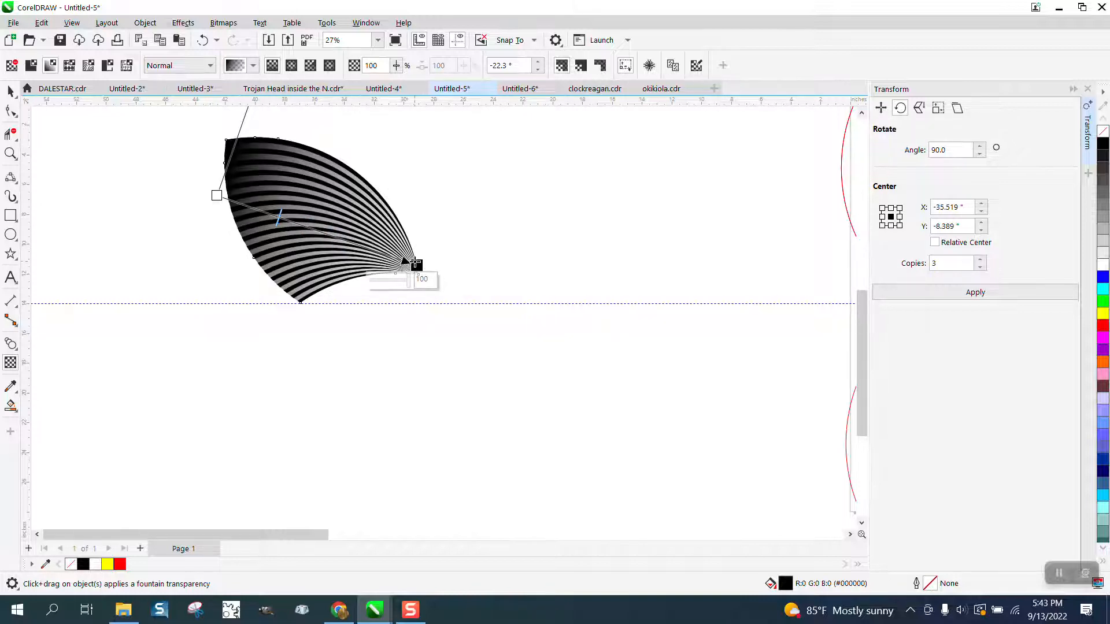
mouse_move(408, 279)
mouse_down()
mouse_move(393, 284)
mouse_move(407, 282)
mouse_up()
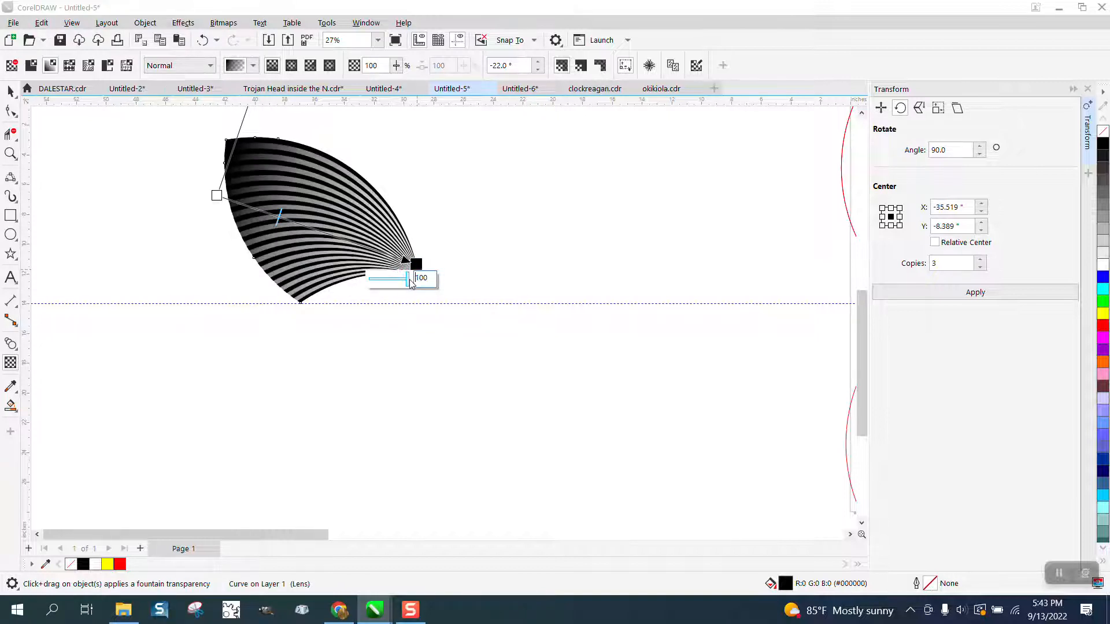
drag(217, 195, 221, 219)
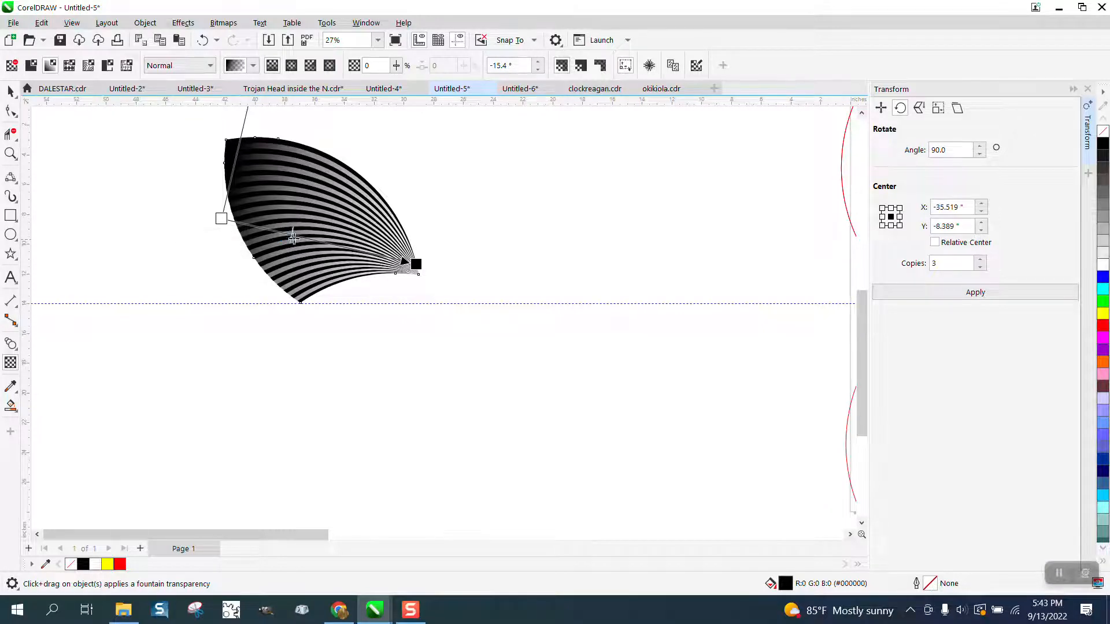
drag(348, 244, 221, 241)
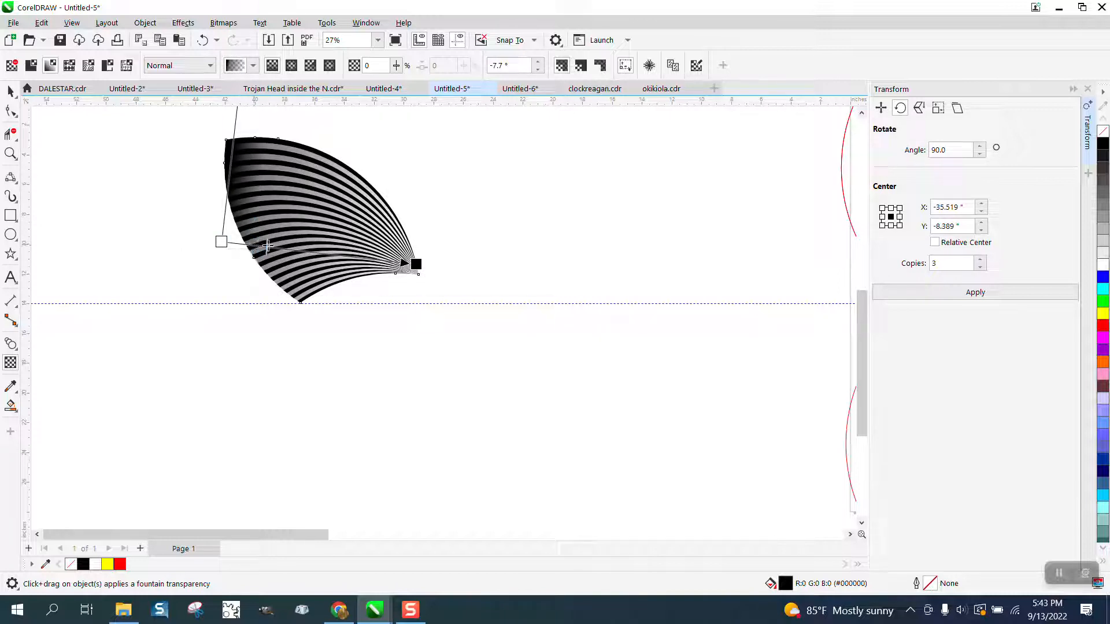
click(10, 91)
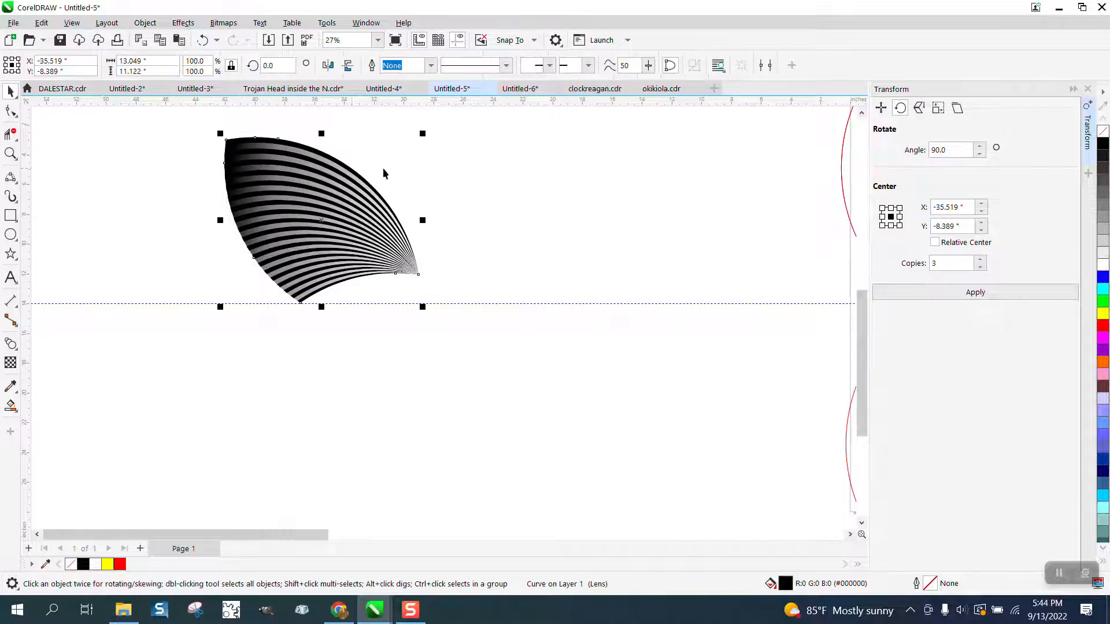
- Delete the overlapping red construction circles on and around the page
scroll(383, 172, down, 5)
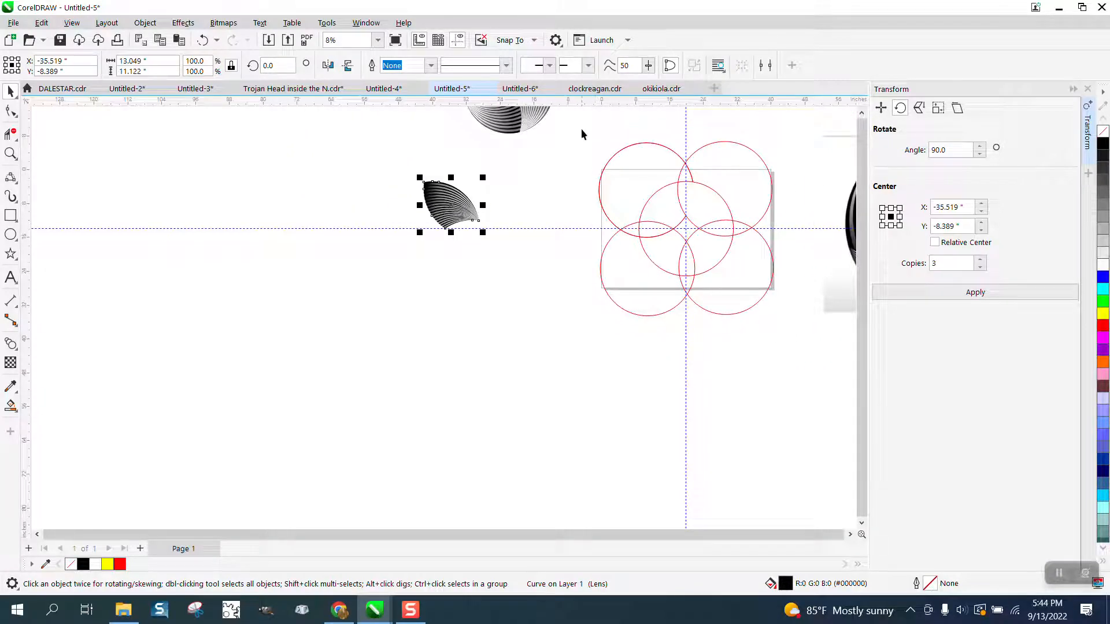
drag(581, 134, 808, 345)
key(Delete)
- Group the striped blade with its shading overlay and place a copy of the group 60 in to the right, on the page
click(455, 213)
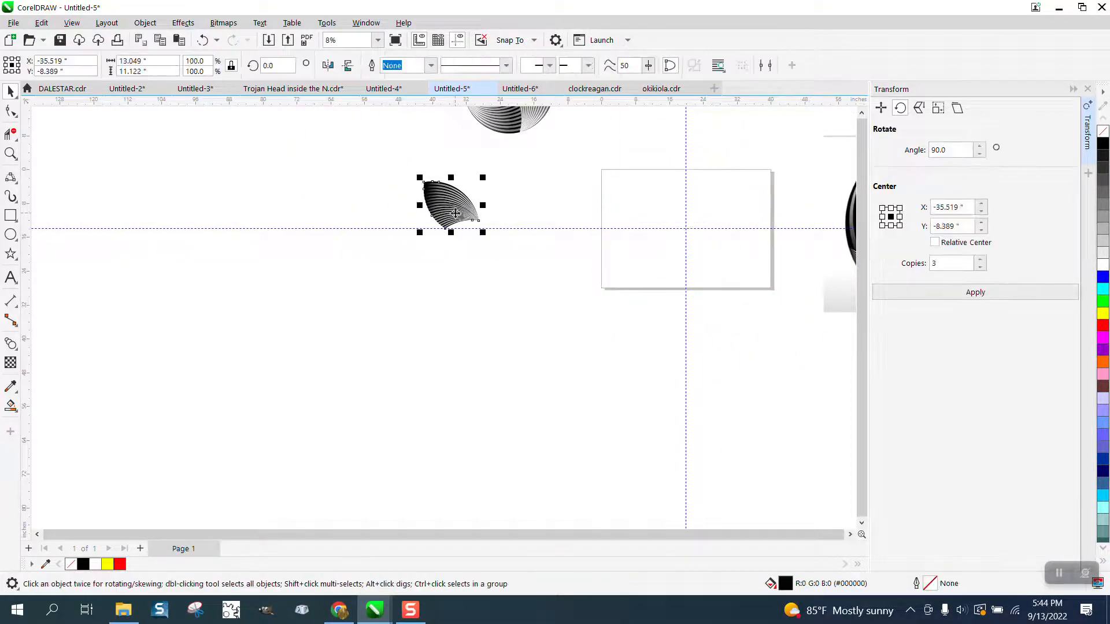
drag(405, 159, 541, 265)
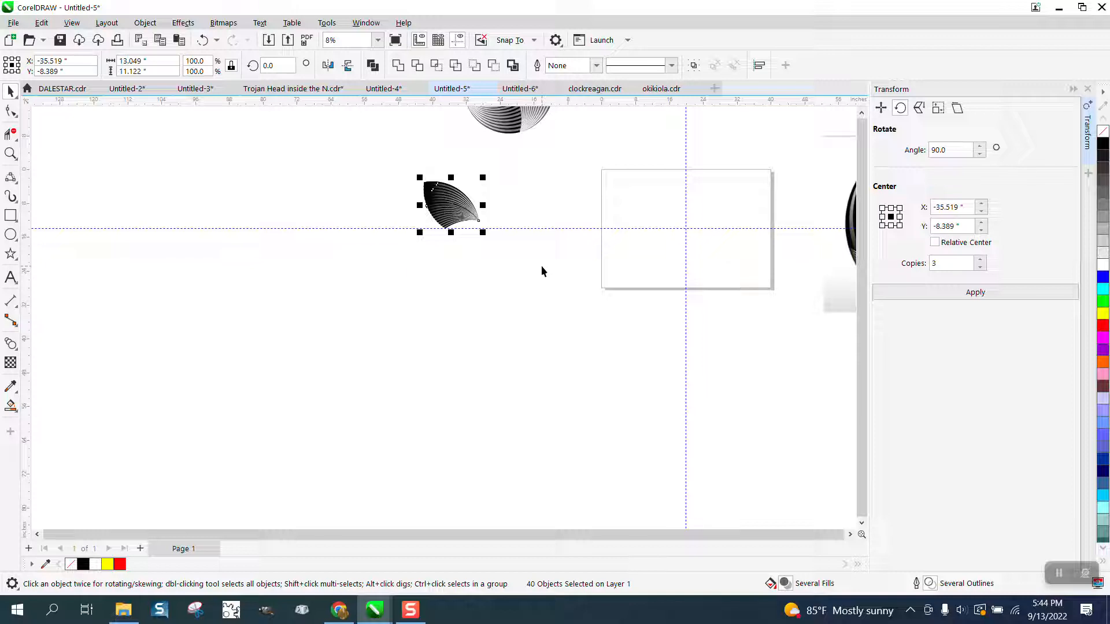
key(ctrl+g)
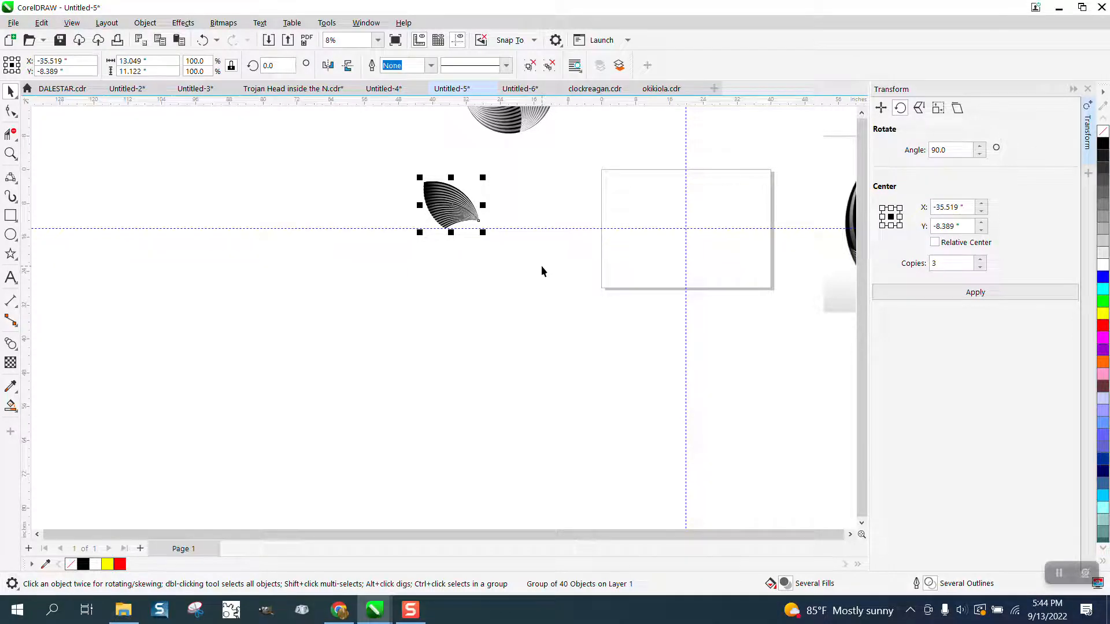
key(ctrl+d)
key(Right)
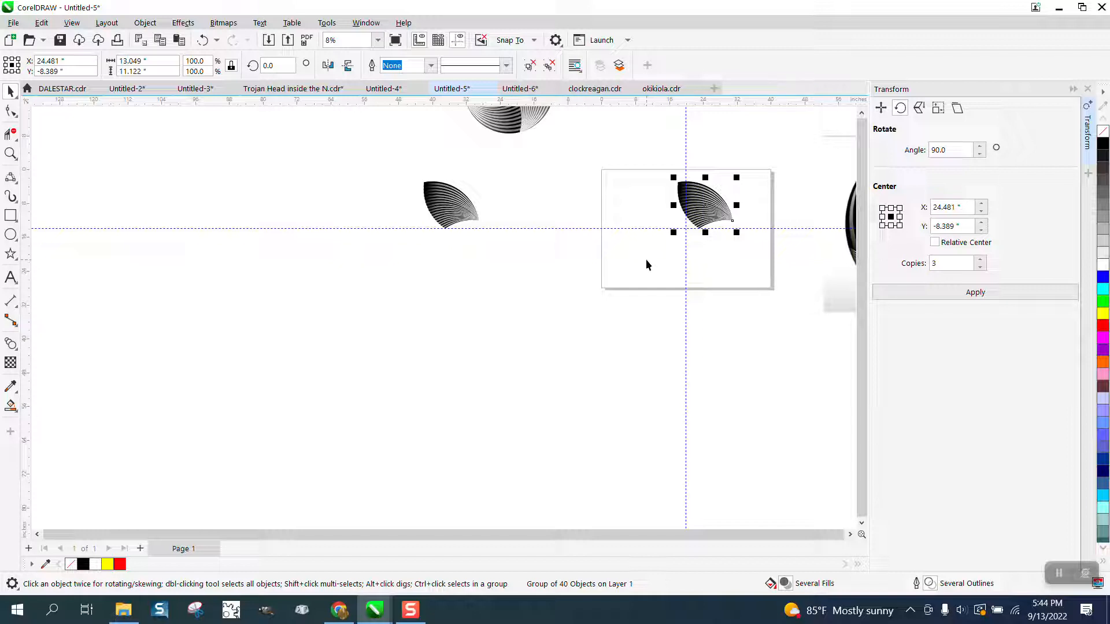
- Set the copied blade's rotation center at the guideline intersection, X 20 in, Y -14 in
click(712, 220)
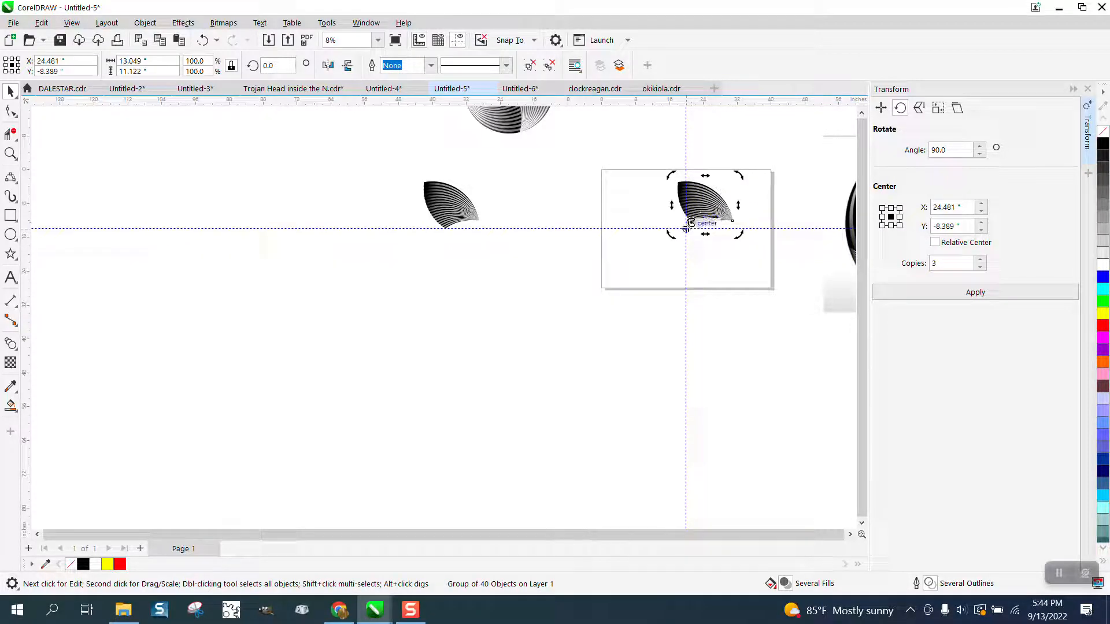
drag(689, 224, 685, 226)
click(10, 153)
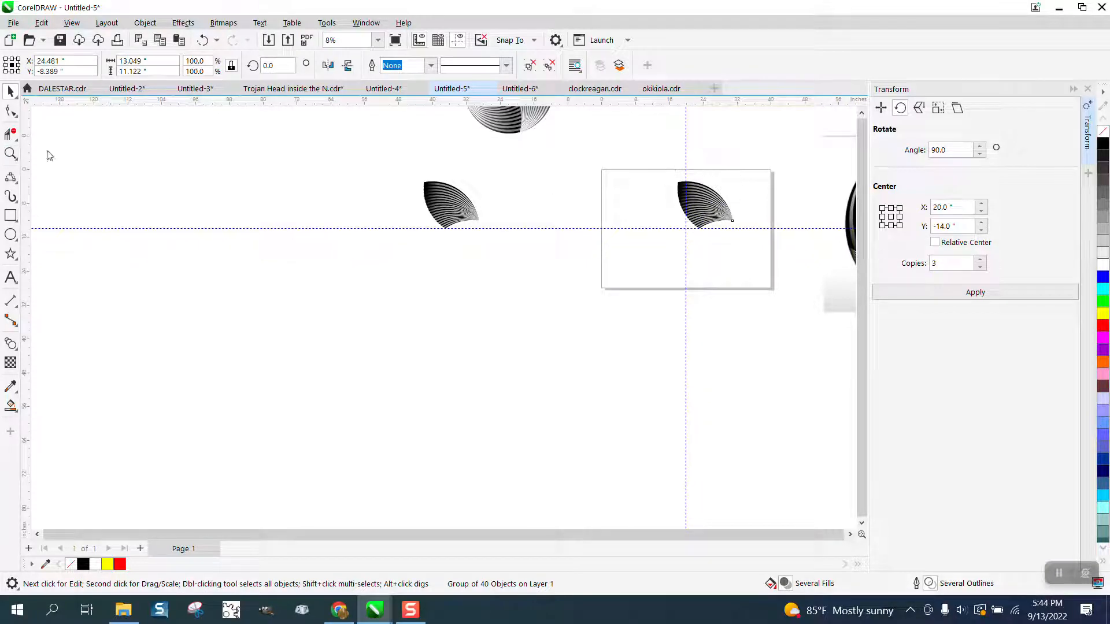
drag(617, 156, 768, 292)
click(10, 90)
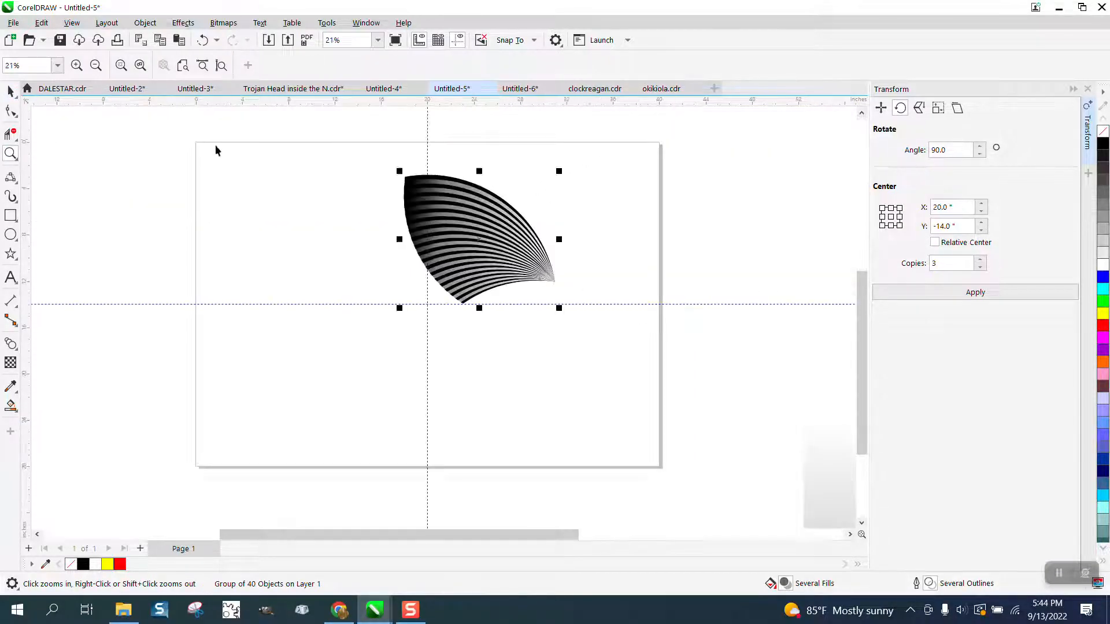
- Rotate the blade group by 90° around the guideline intersection with 3 copies to complete the circle
click(473, 227)
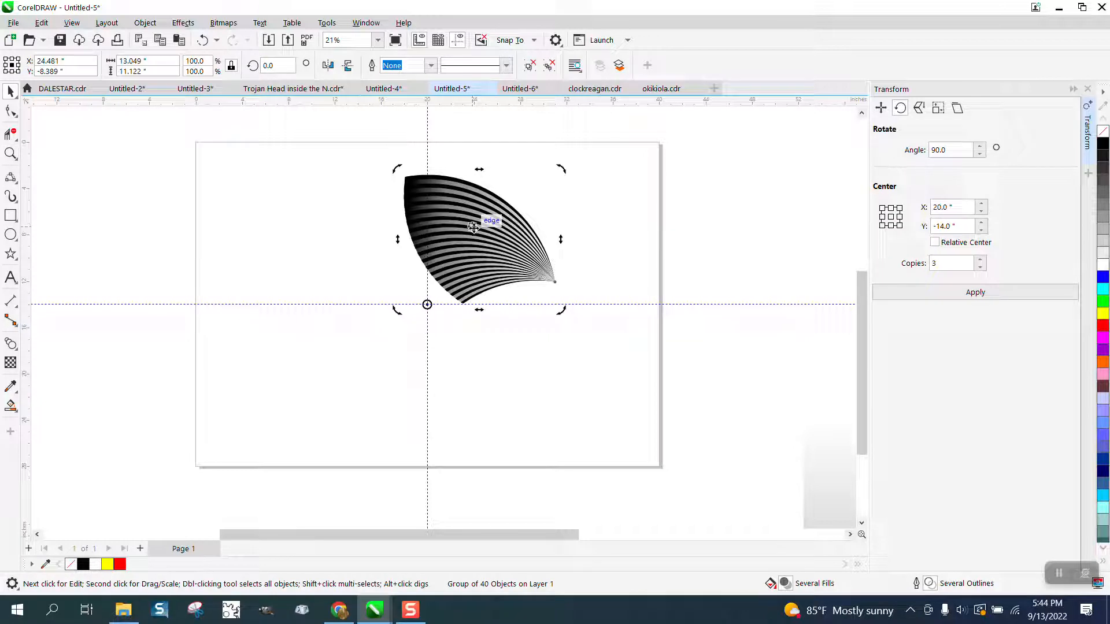
click(951, 151)
click(976, 295)
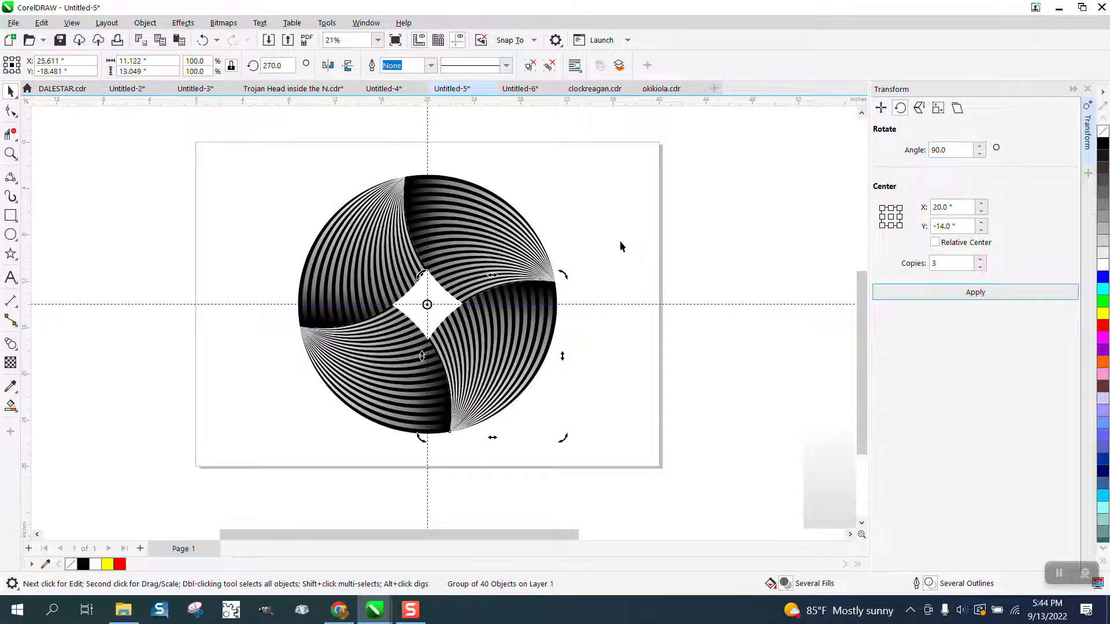
click(616, 239)
- Move the earlier four-blade circle beside the new one, centered at about X -5.5 in, Y -14 in, and compare the two
scroll(603, 239, down, 5)
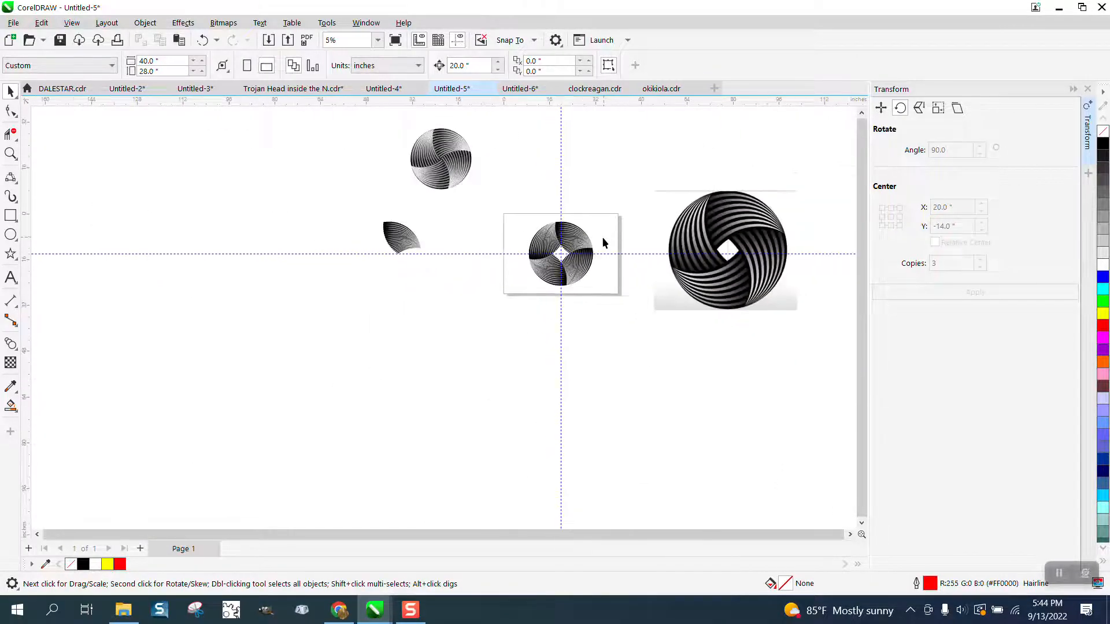
drag(485, 203, 506, 274)
click(10, 153)
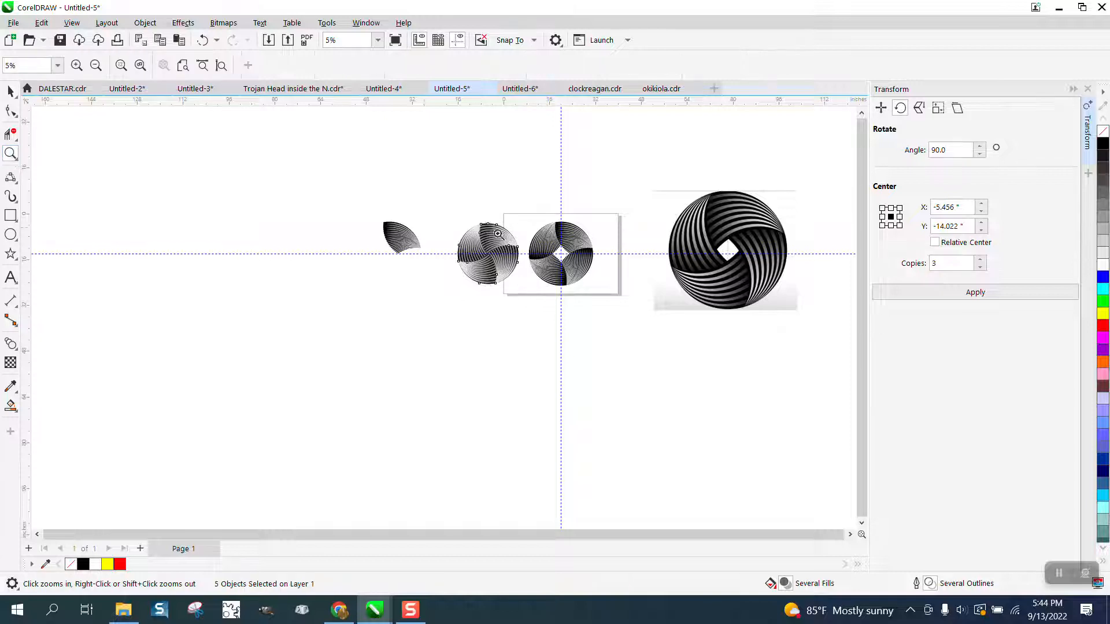
drag(536, 222, 618, 285)
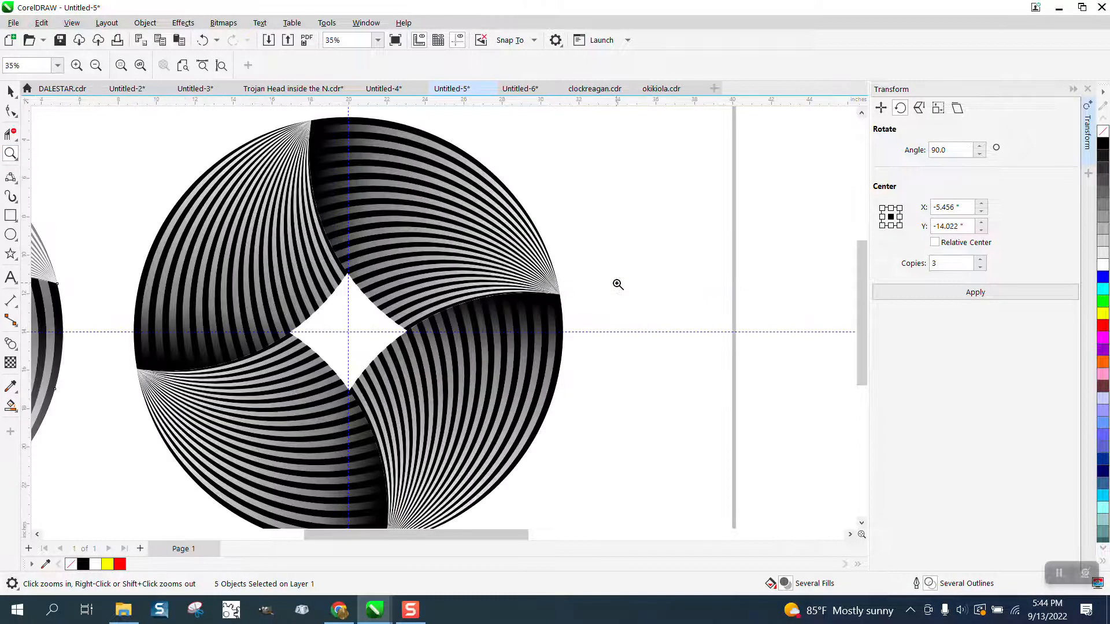
click(8, 90)
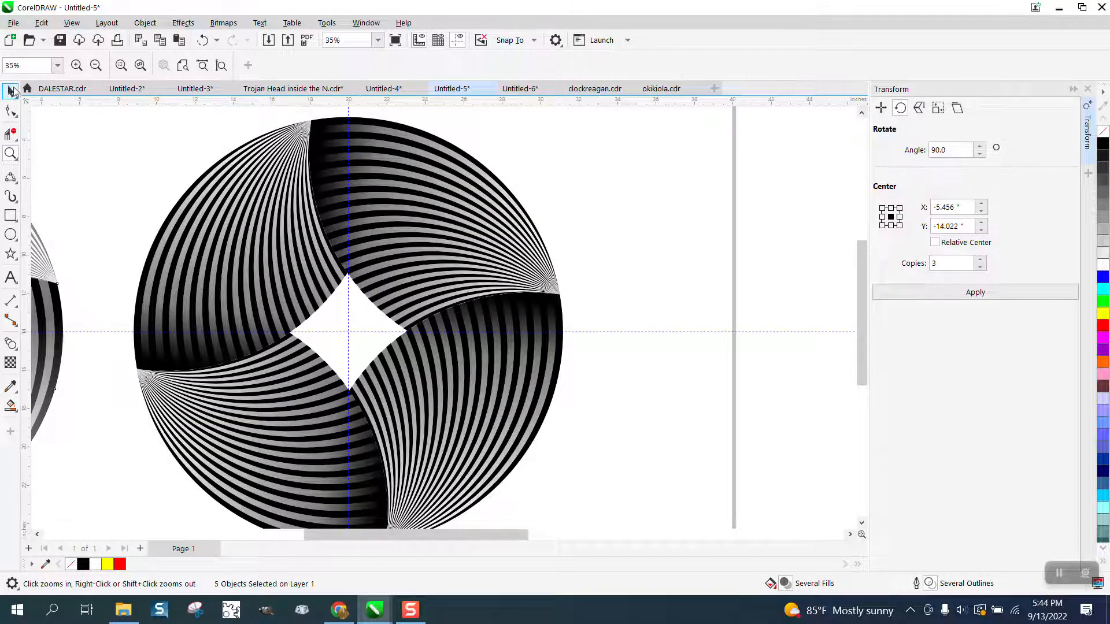
scroll(536, 182, down, 2)
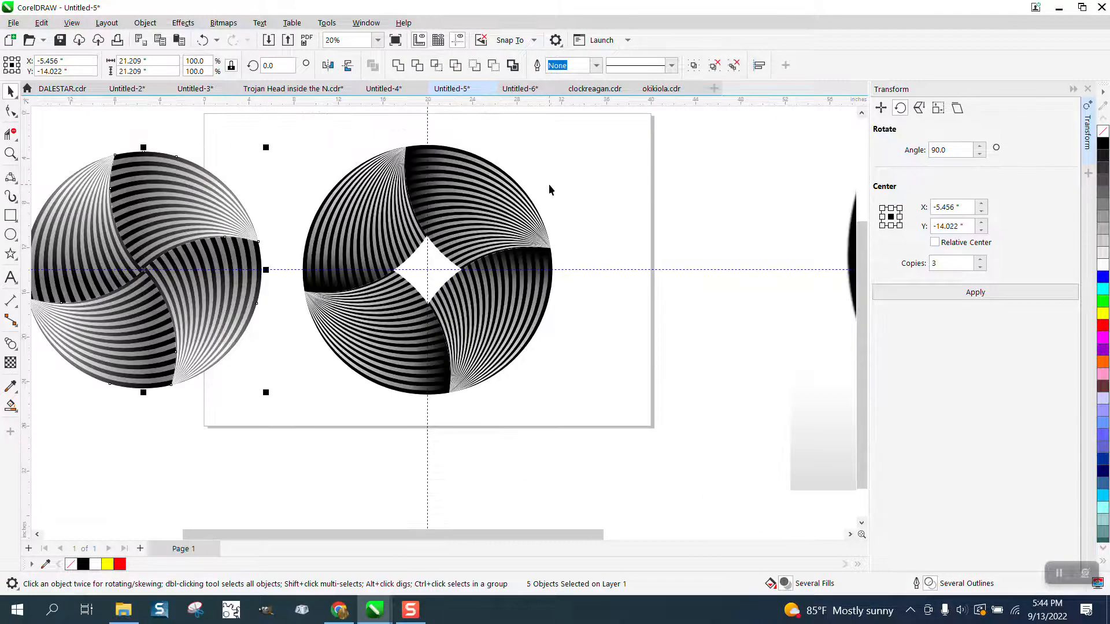
scroll(549, 184, down, 2)
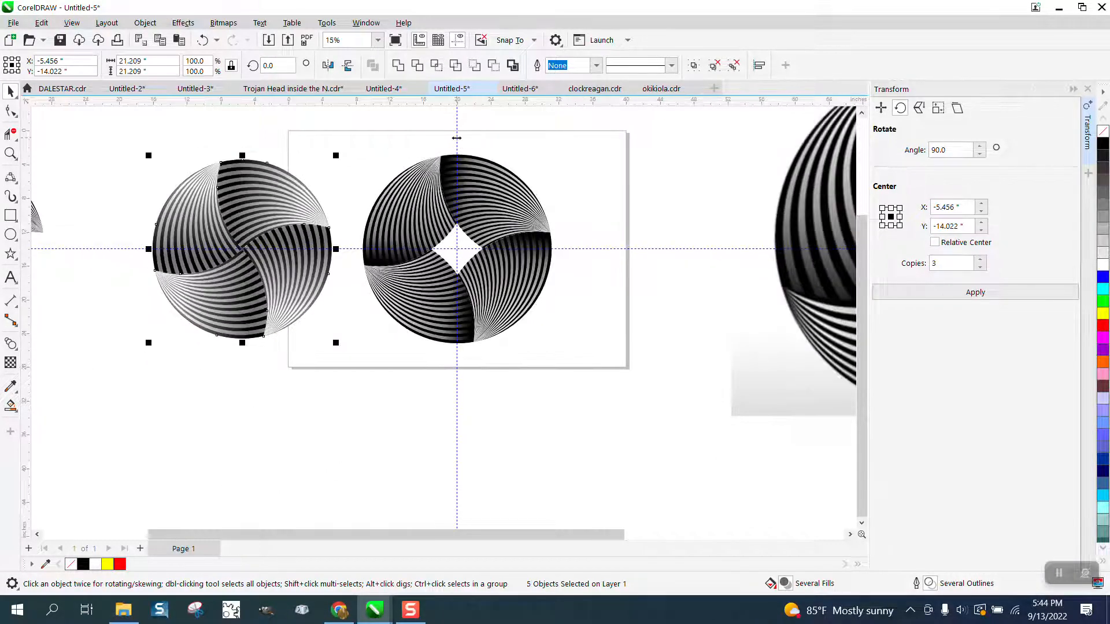
- Delete the vertical and horizontal guidelines crossing the page center and inspect the new circle up close
click(466, 141)
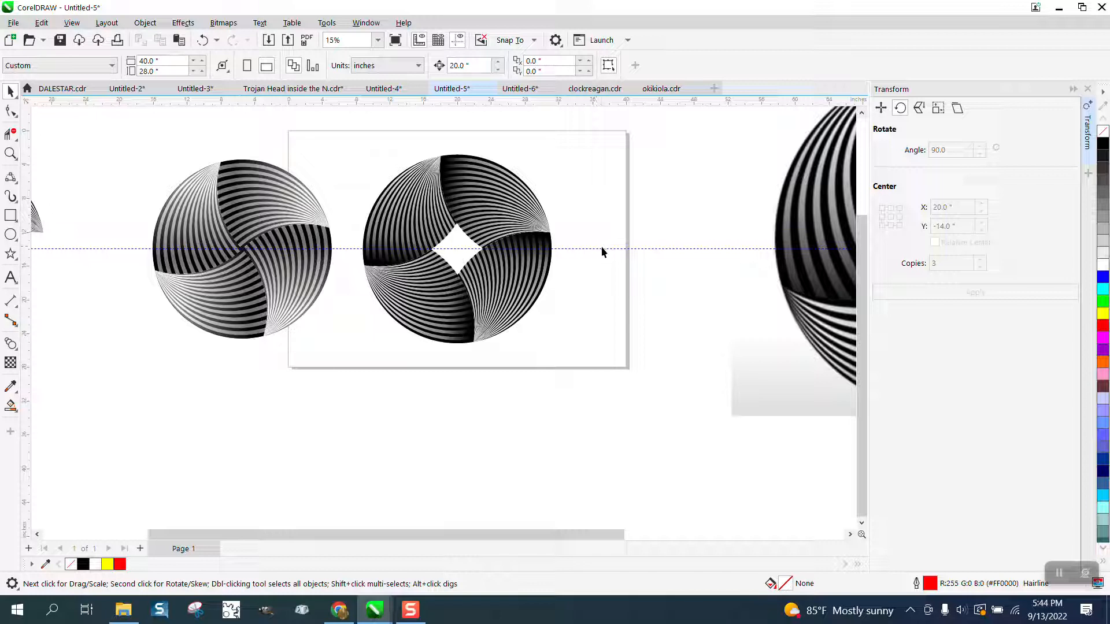
scroll(597, 250, down, 1)
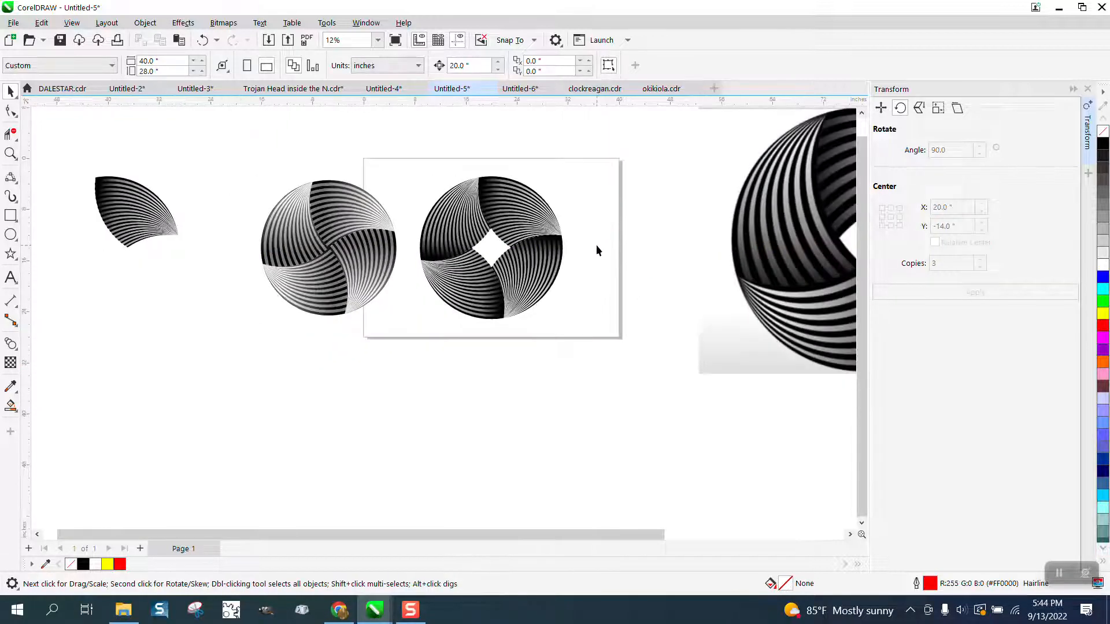
scroll(597, 250, down, 1)
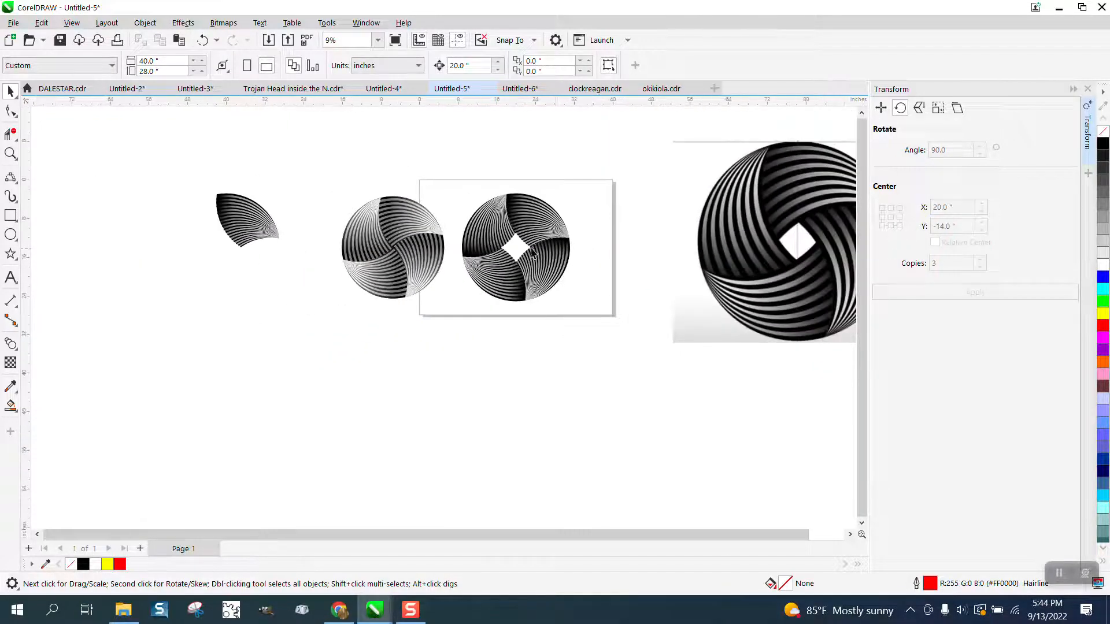
click(11, 154)
drag(450, 190, 629, 331)
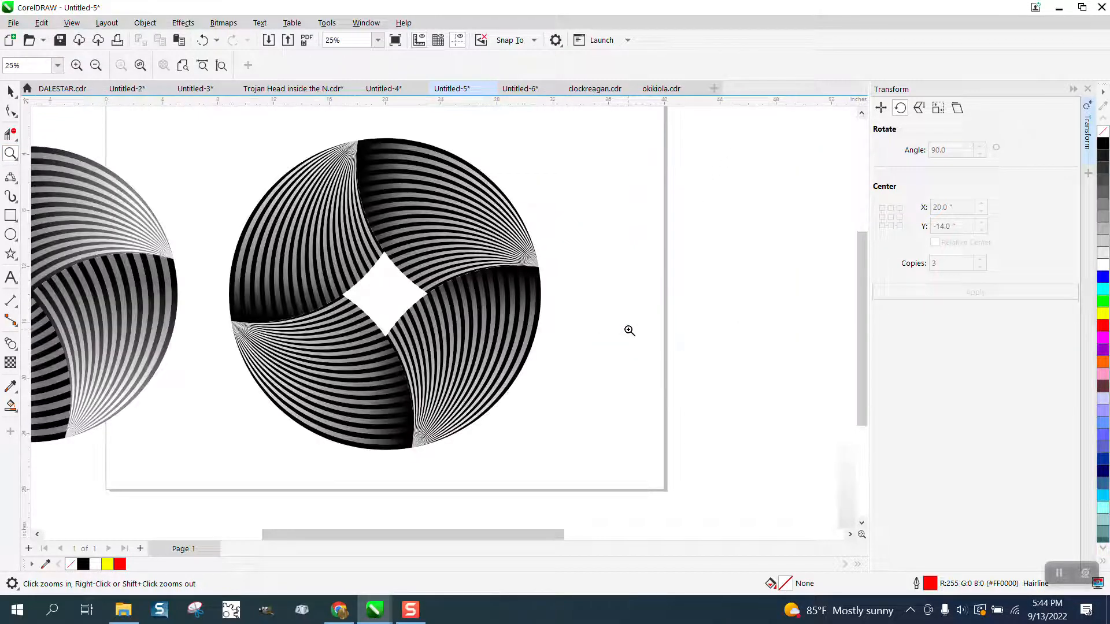